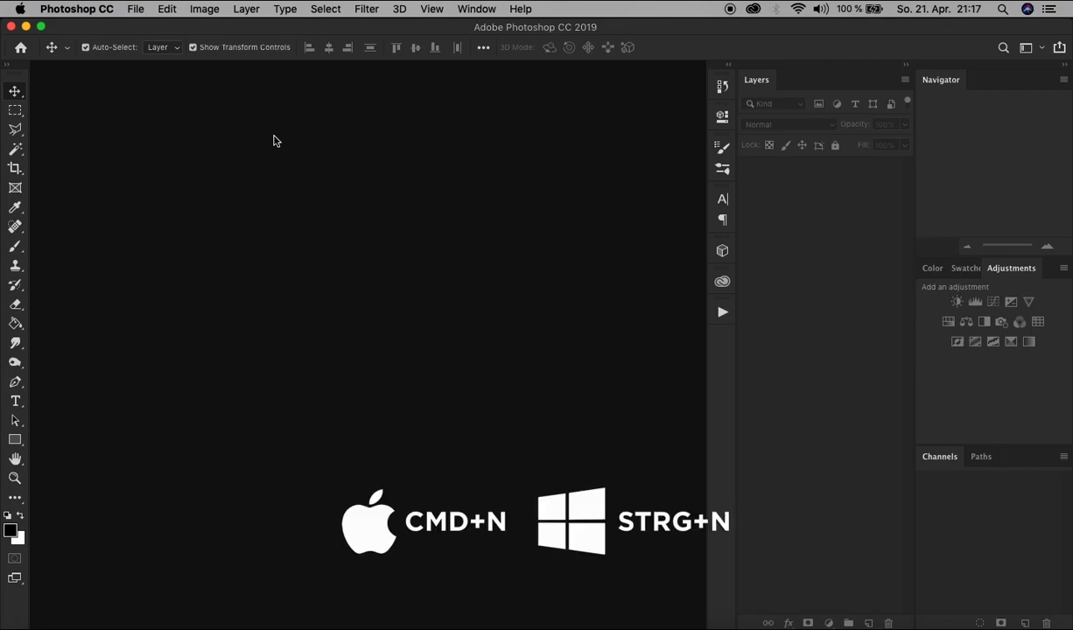
# Step: Create a new 800 × 600 pixel document at 72 pixels/inch
pyautogui.click(136, 10)
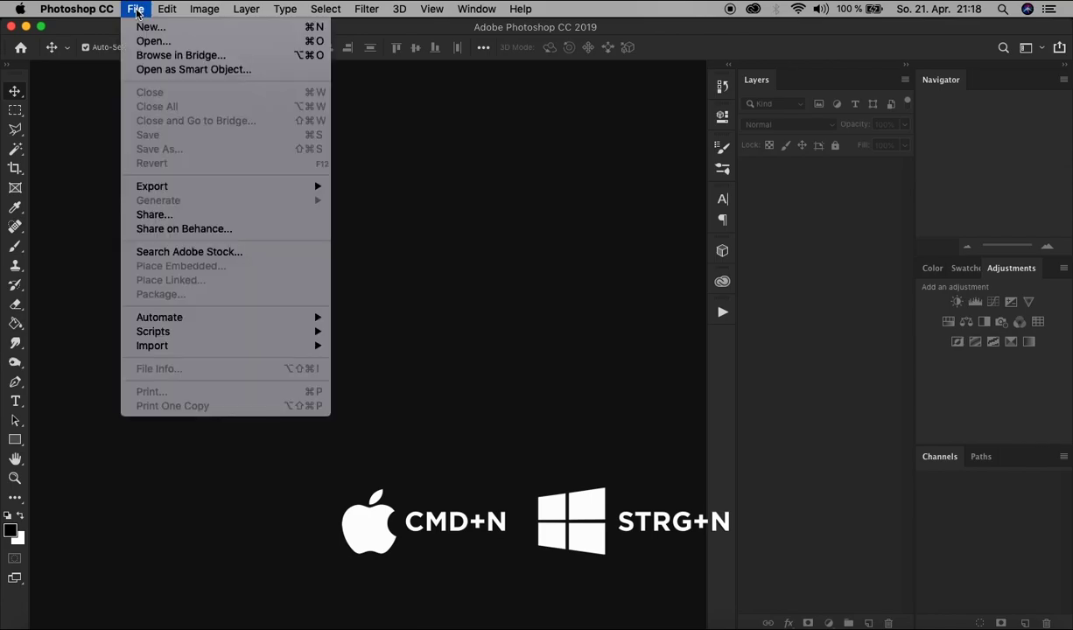
pyautogui.click(151, 27)
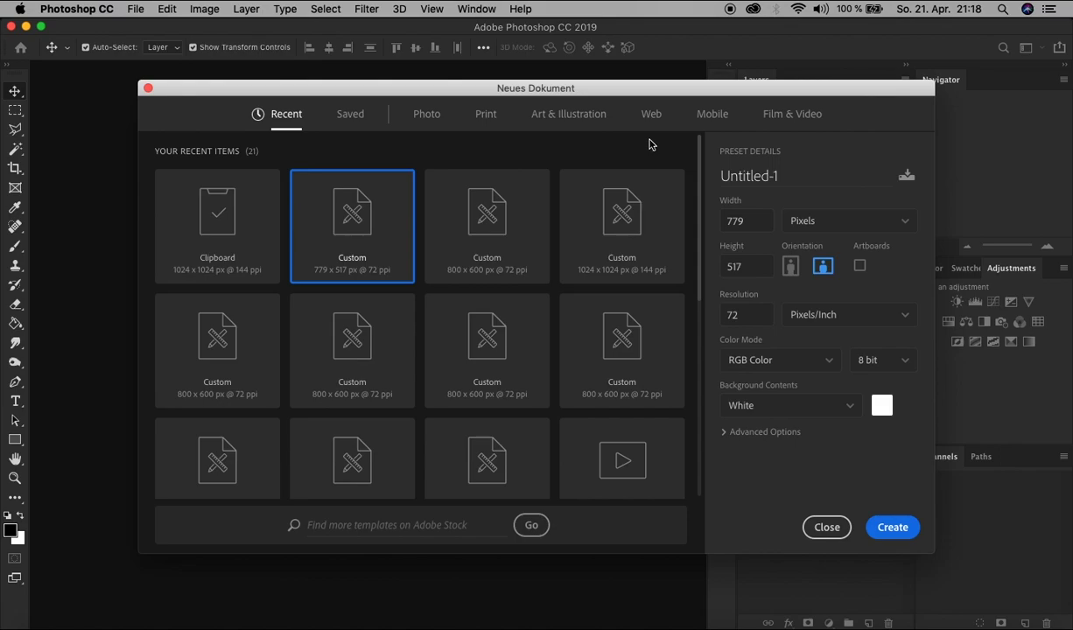
pyautogui.doubleClick(755, 221)
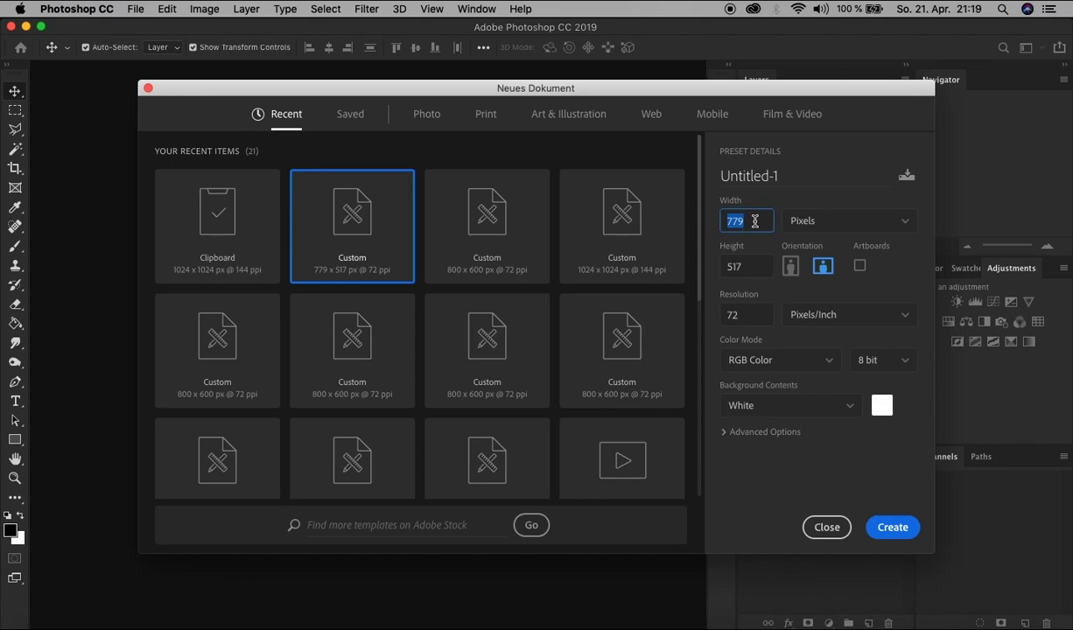
pyautogui.write('8')
pyautogui.press('Tab')
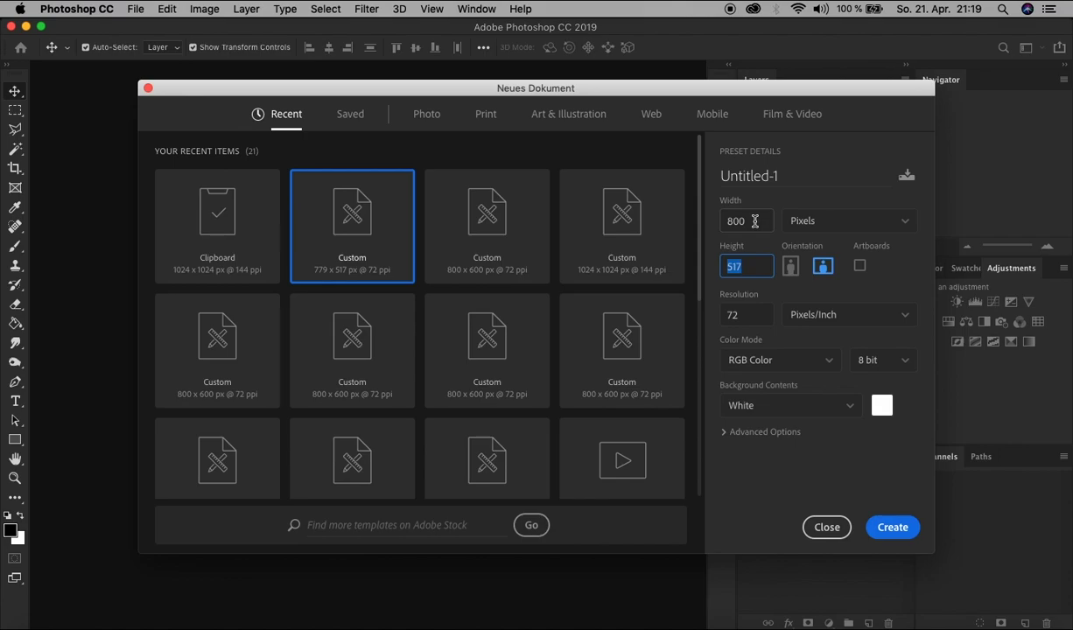
pyautogui.write('600')
pyautogui.press('Tab')
pyautogui.doubleClick(751, 317)
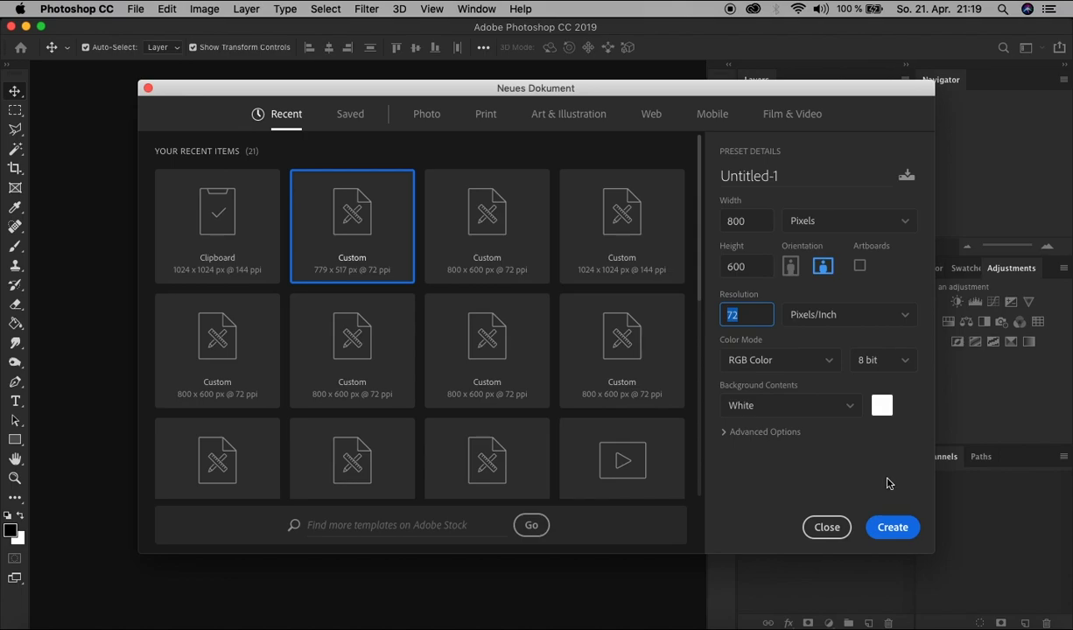
pyautogui.click(892, 528)
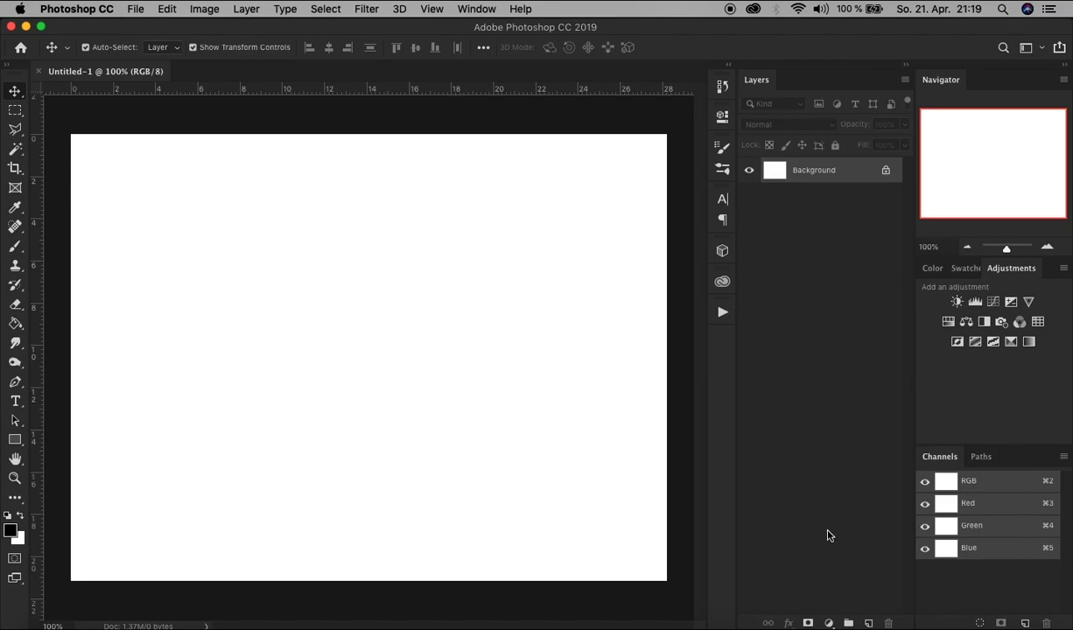
# Step: Add a Pattern fill layer using the grey concrete texture pattern
pyautogui.click(830, 623)
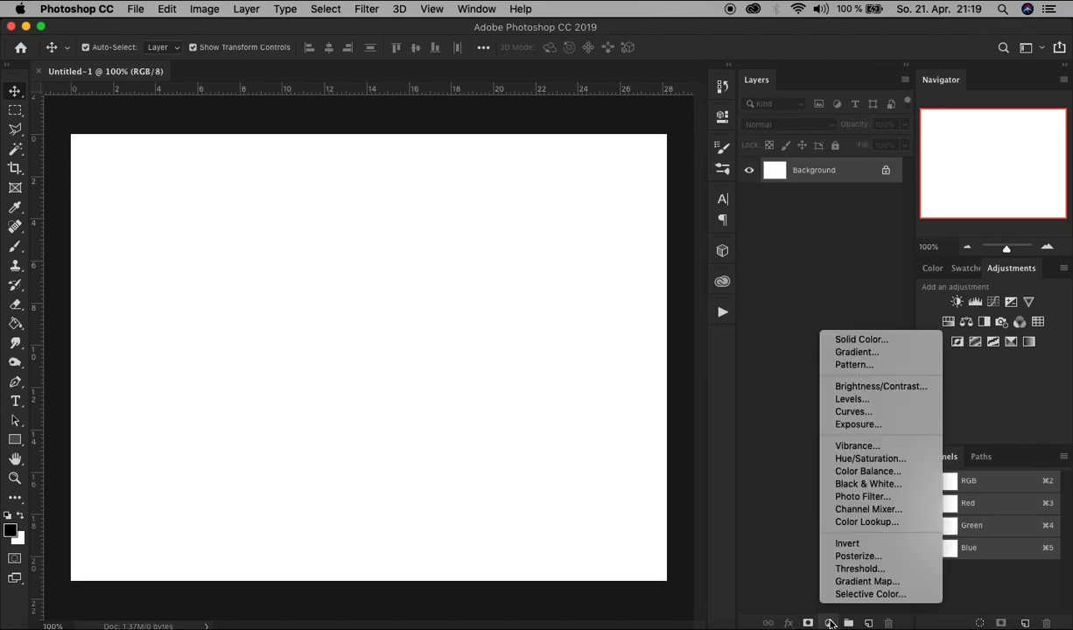
pyautogui.click(914, 366)
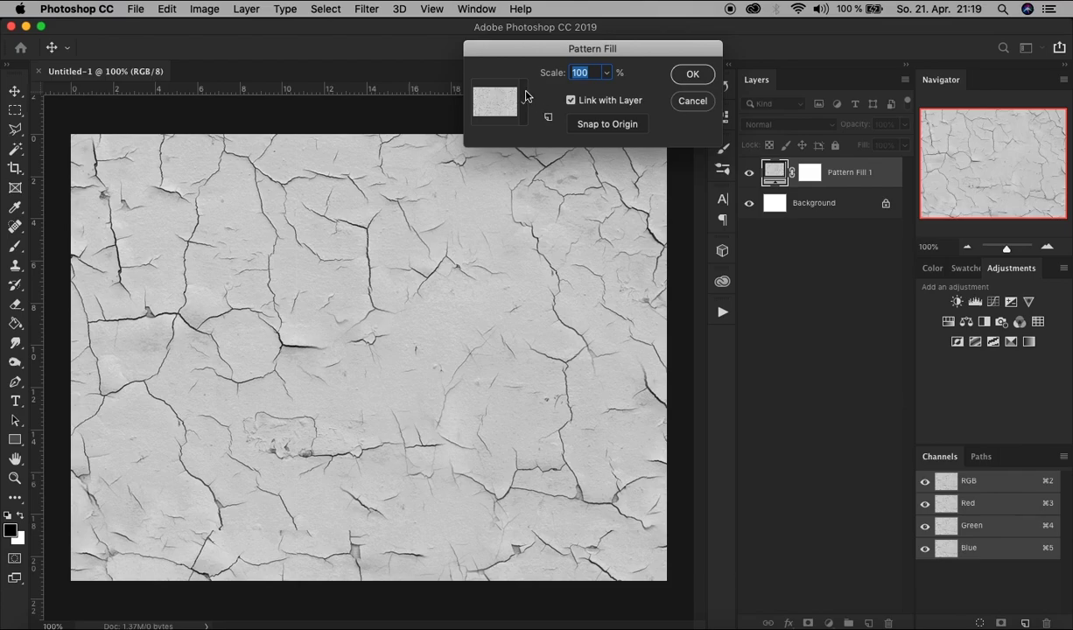
pyautogui.click(524, 95)
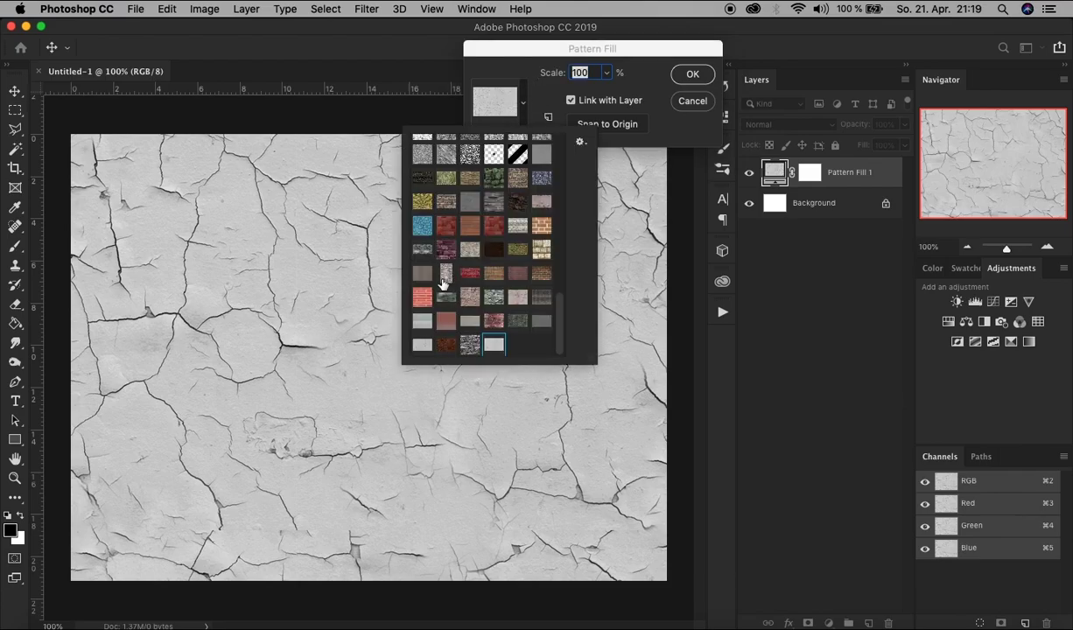
pyautogui.click(421, 347)
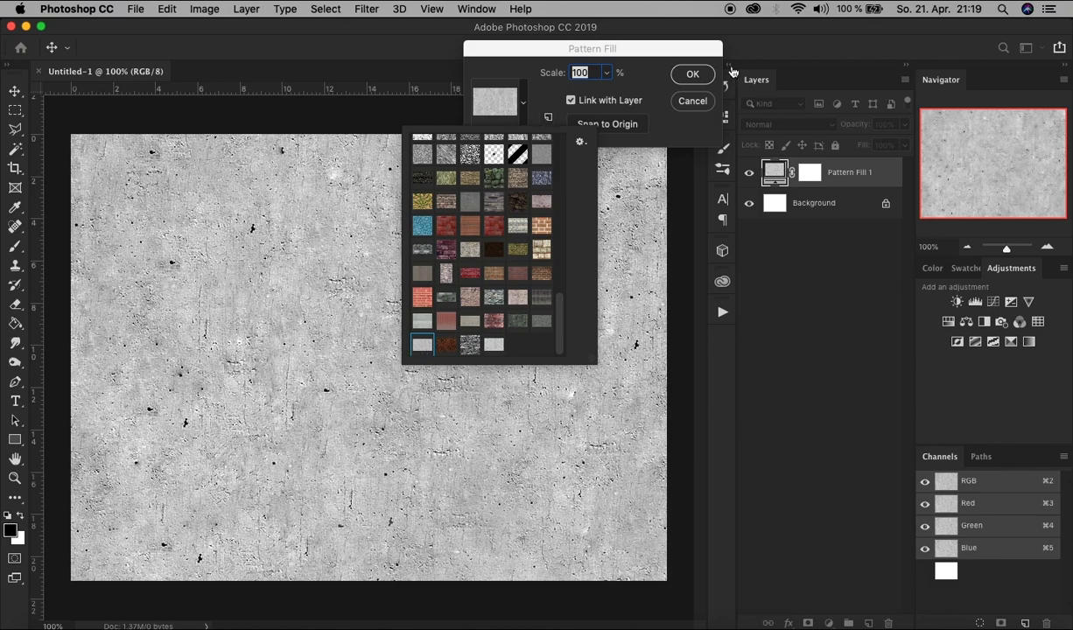
pyautogui.click(695, 73)
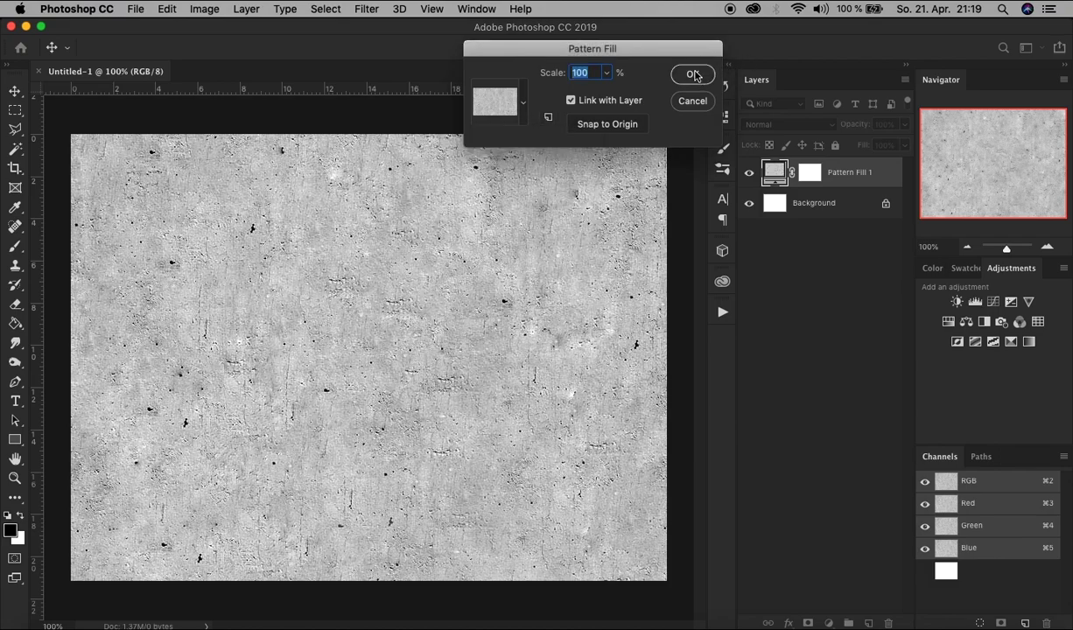
pyautogui.click(695, 74)
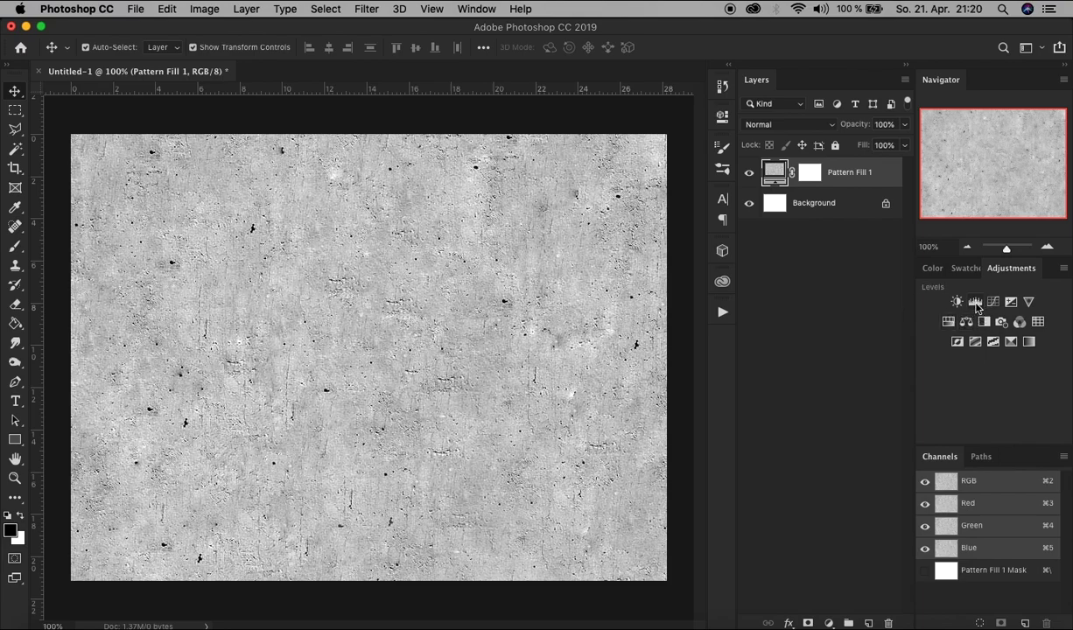
# Step: Add a Levels adjustment layer with black input 95 and white output 50
pyautogui.click(975, 303)
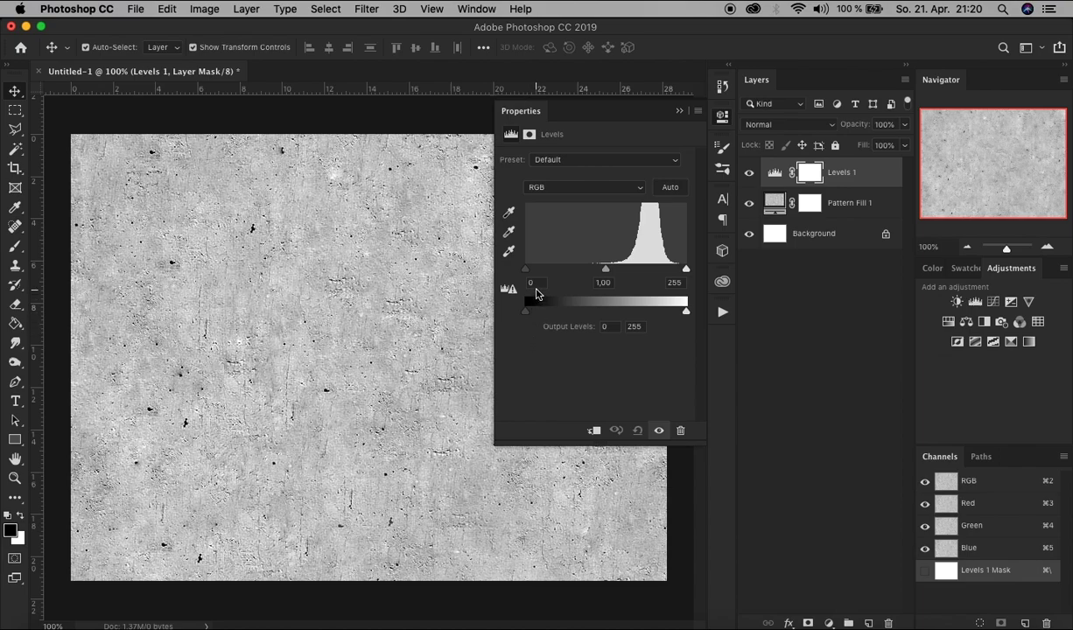
pyautogui.doubleClick(535, 282)
pyautogui.moveTo(525, 268); pyautogui.dragTo(585, 273)
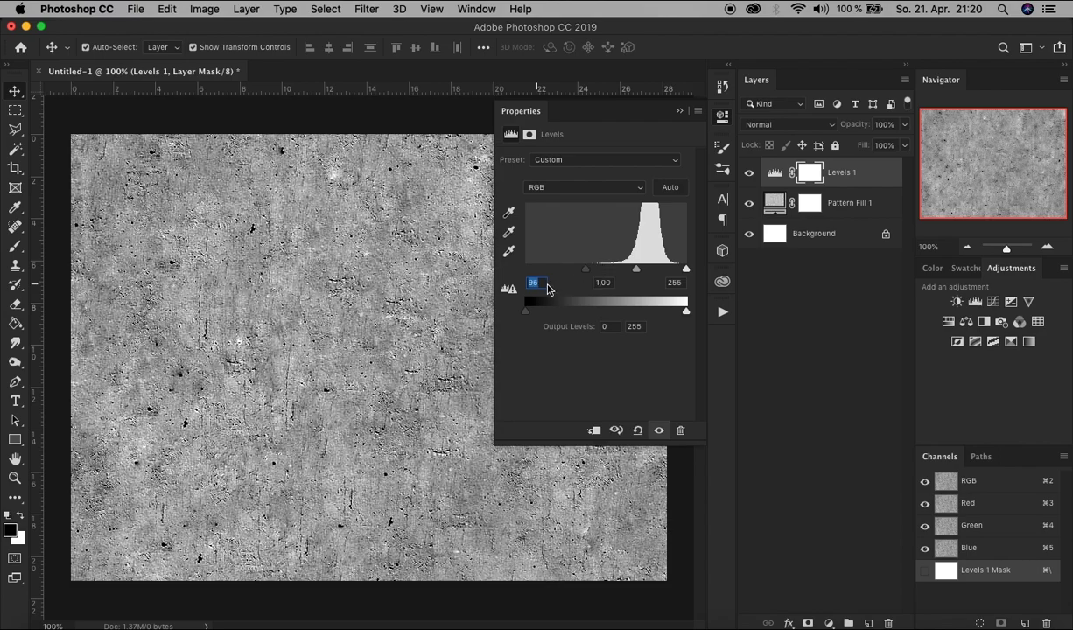
pyautogui.press('Down')
pyautogui.moveTo(686, 315); pyautogui.dragTo(558, 314)
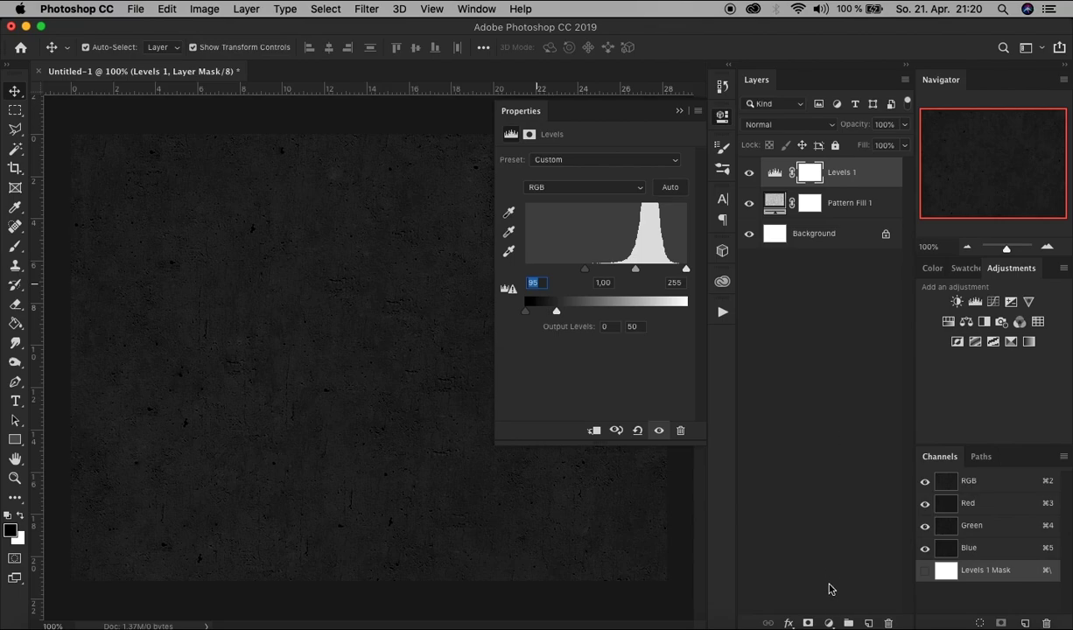
# Step: Add a Gradient fill layer and accept the chosen gradient preset
pyautogui.click(830, 623)
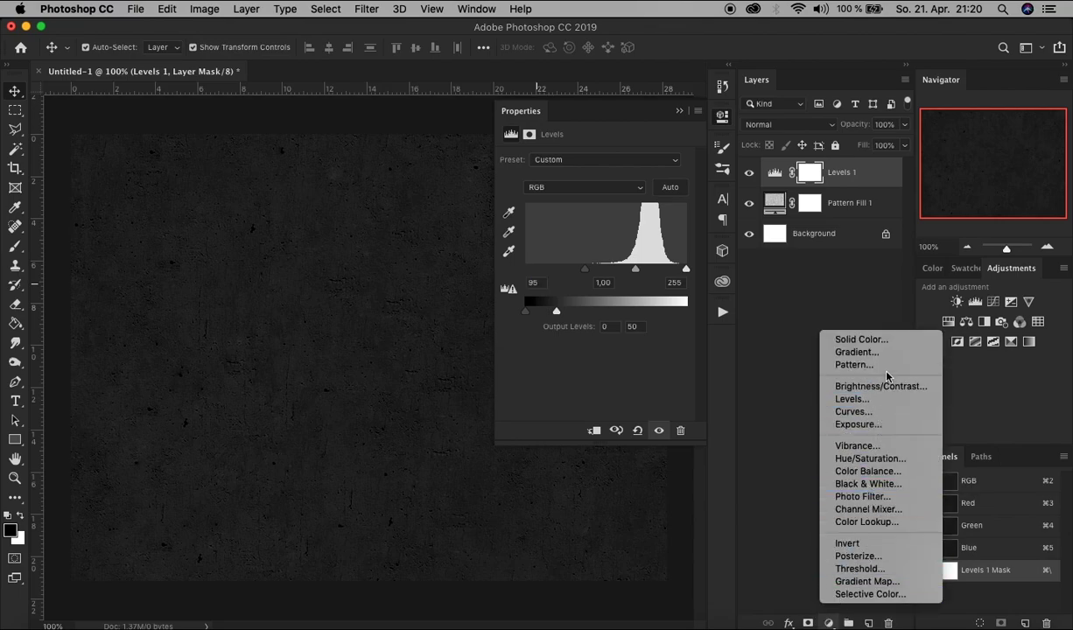
pyautogui.click(884, 352)
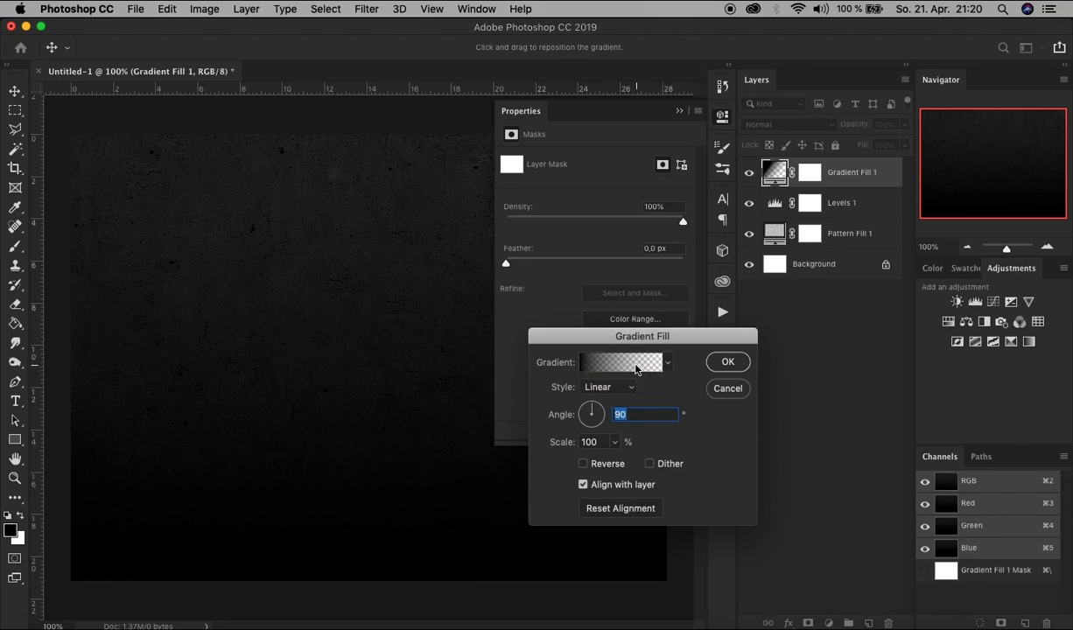
pyautogui.click(611, 356)
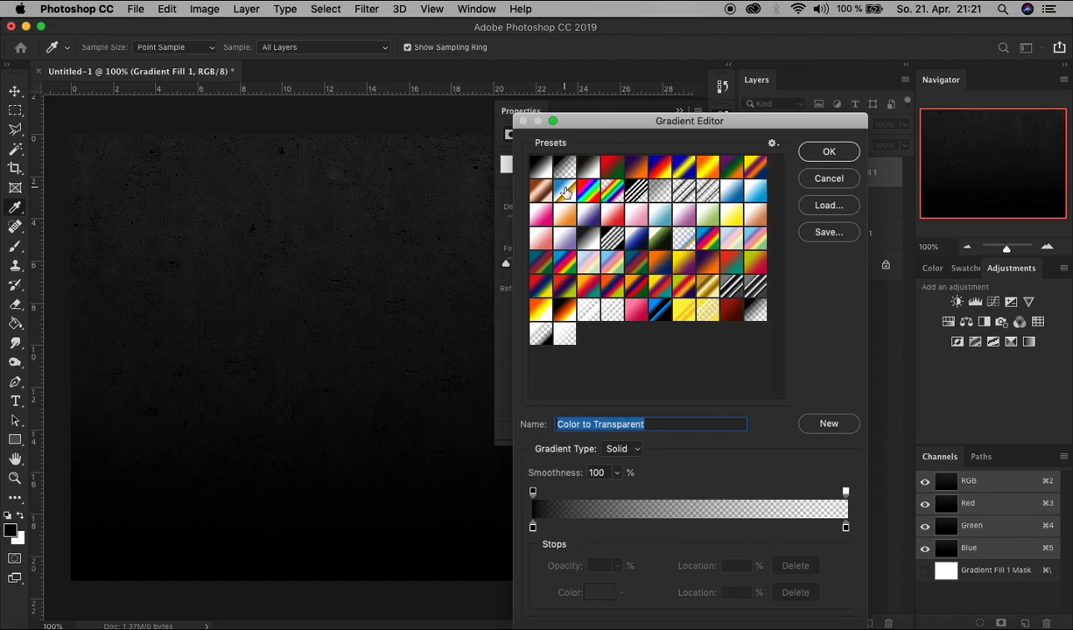
pyautogui.click(830, 153)
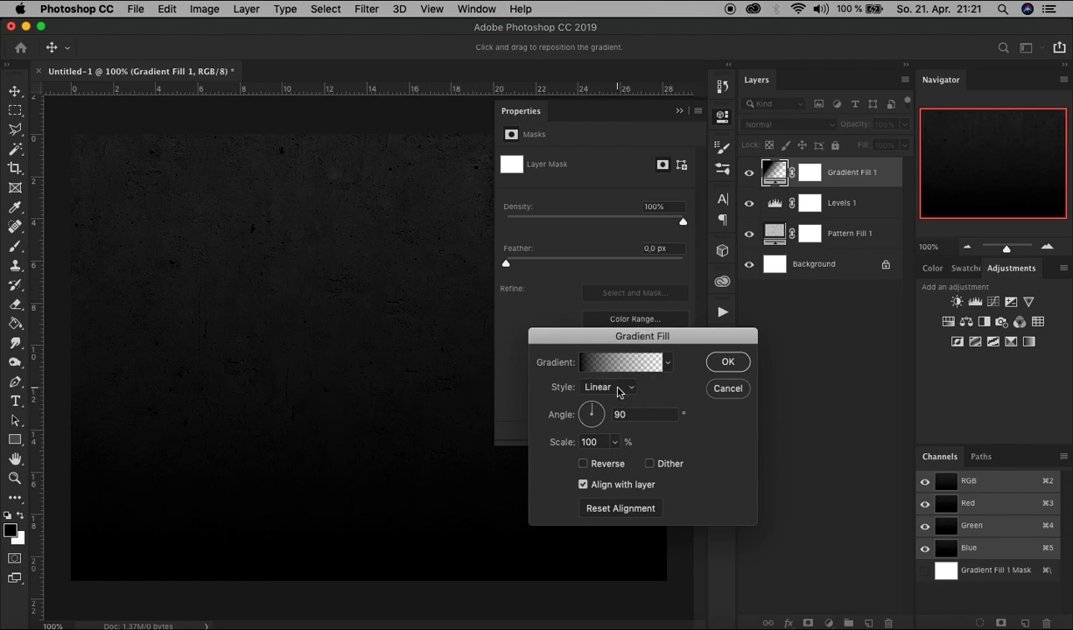
# Step: Make the gradient Radial, reversed, 200% scale with dither, and apply it
pyautogui.click(618, 388)
pyautogui.click(608, 398)
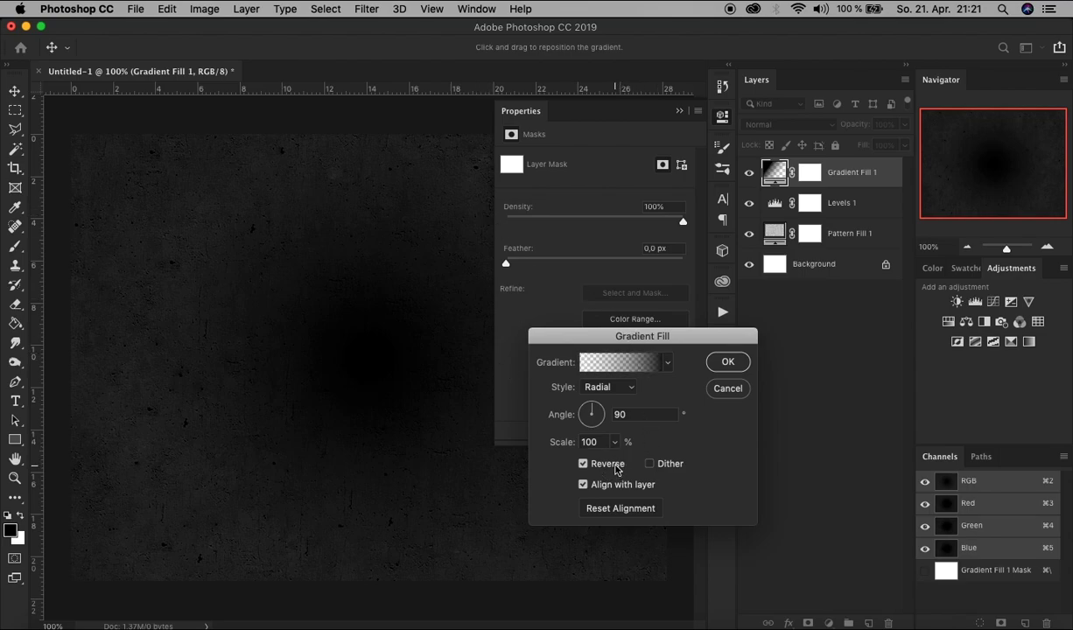
pyautogui.click(615, 470)
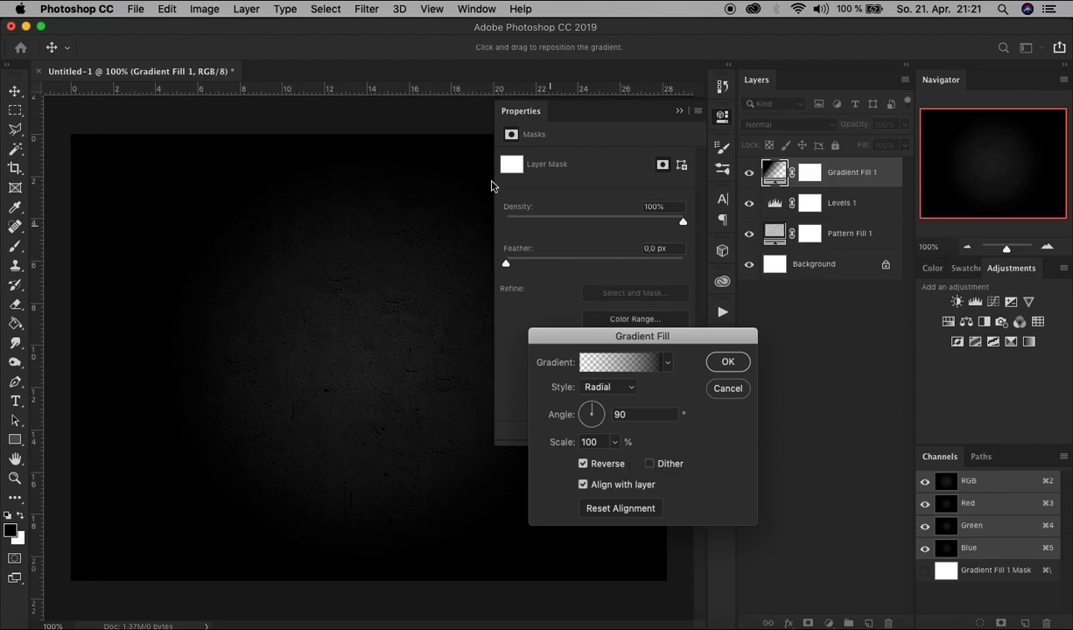
pyautogui.doubleClick(586, 442)
pyautogui.write('200')
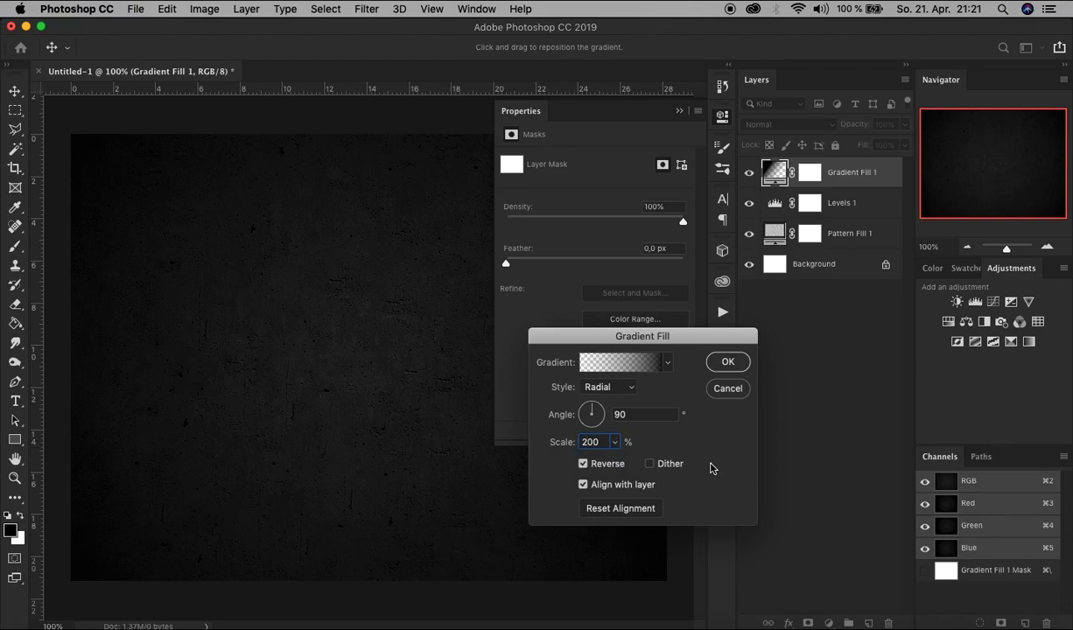
pyautogui.click(678, 470)
pyautogui.click(727, 362)
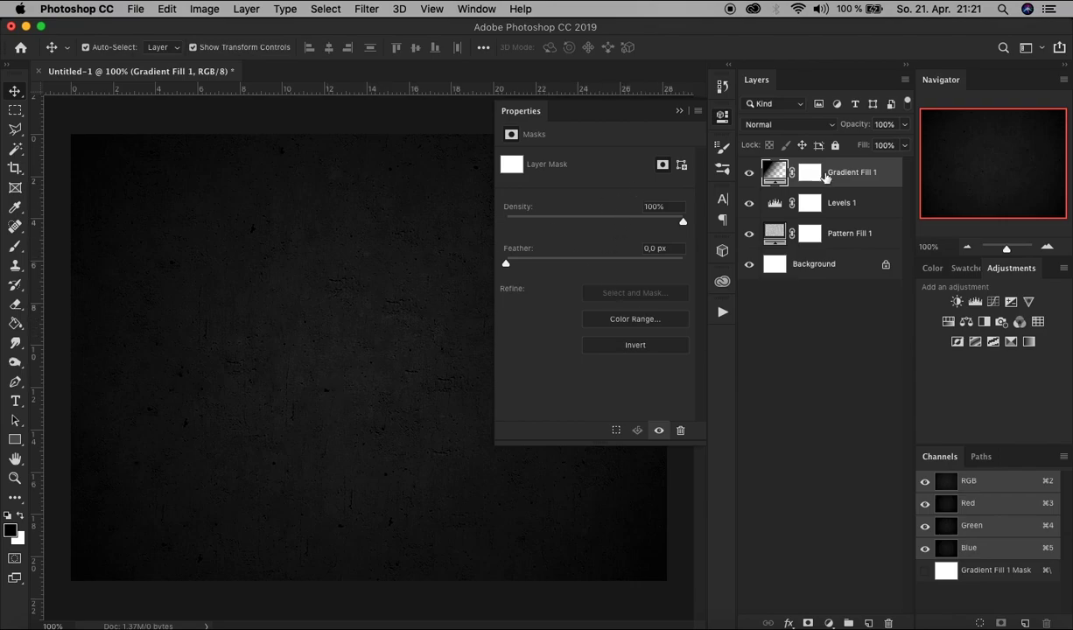
# Step: Add a new Layer 1 on top of the stack and fill it solid black
pyautogui.click(722, 116)
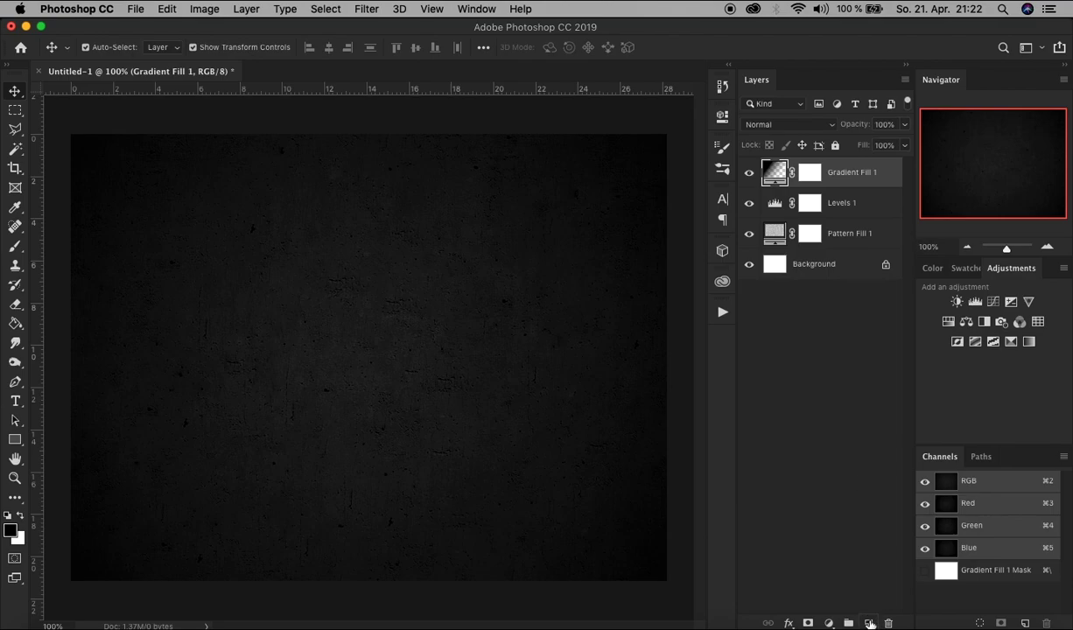
pyautogui.click(870, 623)
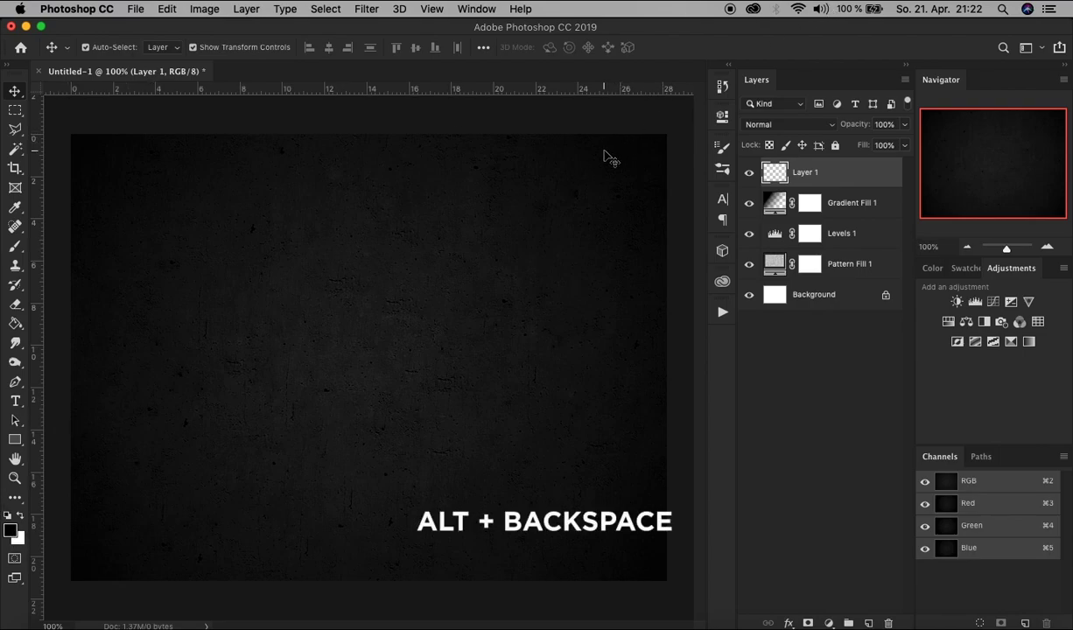
pyautogui.hotkey('alt', 'BackSpace')
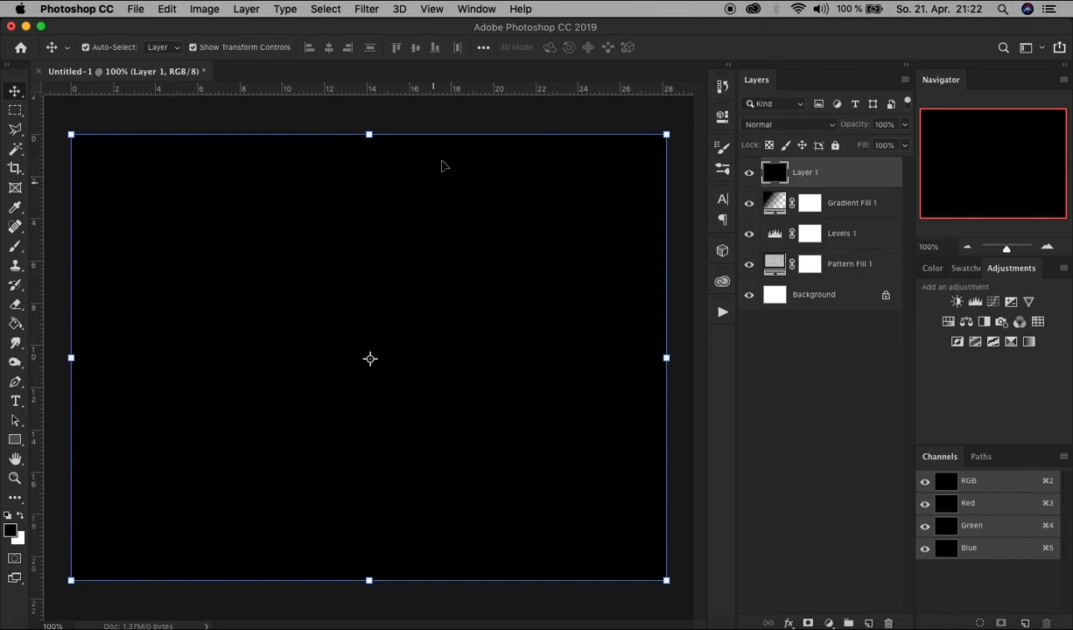
# Step: Apply a Spot Lighting Effect to Layer 1 with a widened ellipse and intensity 78
pyautogui.click(368, 9)
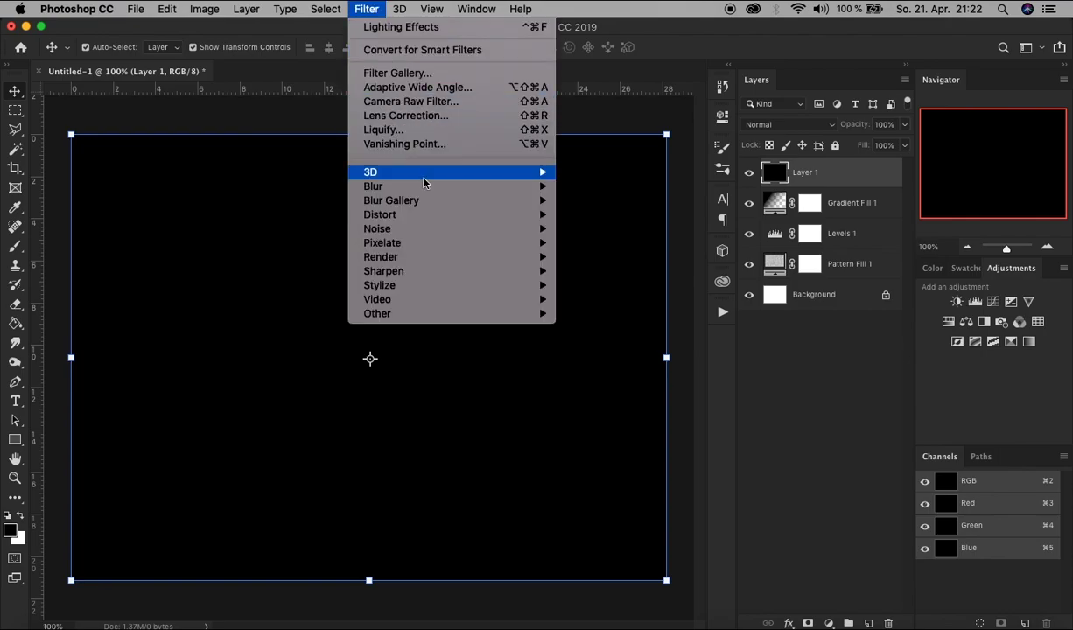
pyautogui.moveTo(429, 223)
pyautogui.moveTo(435, 256)
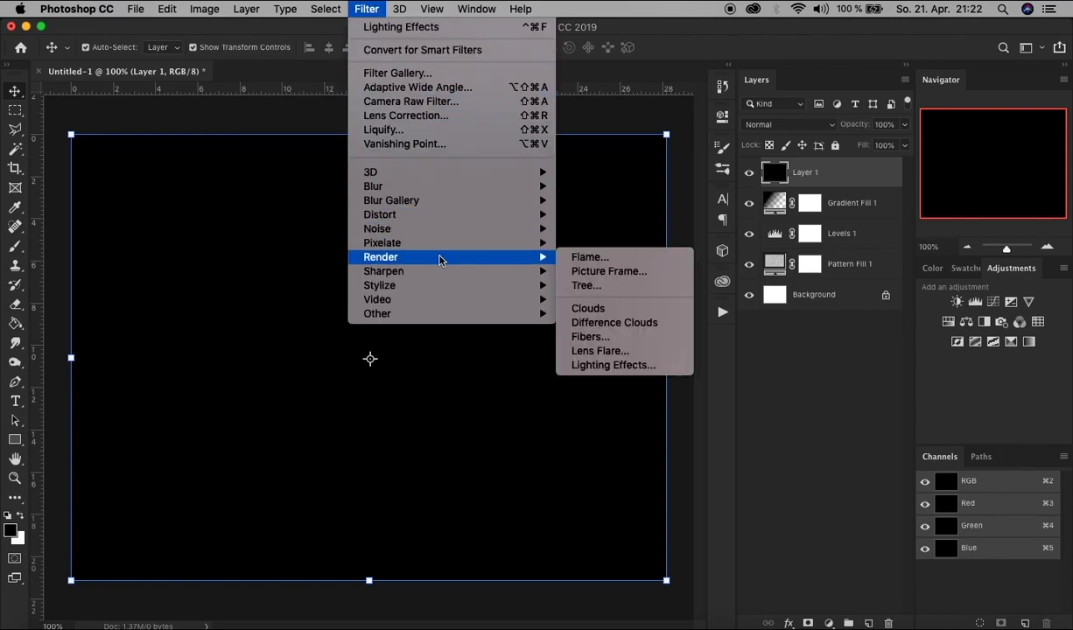
pyautogui.click(671, 367)
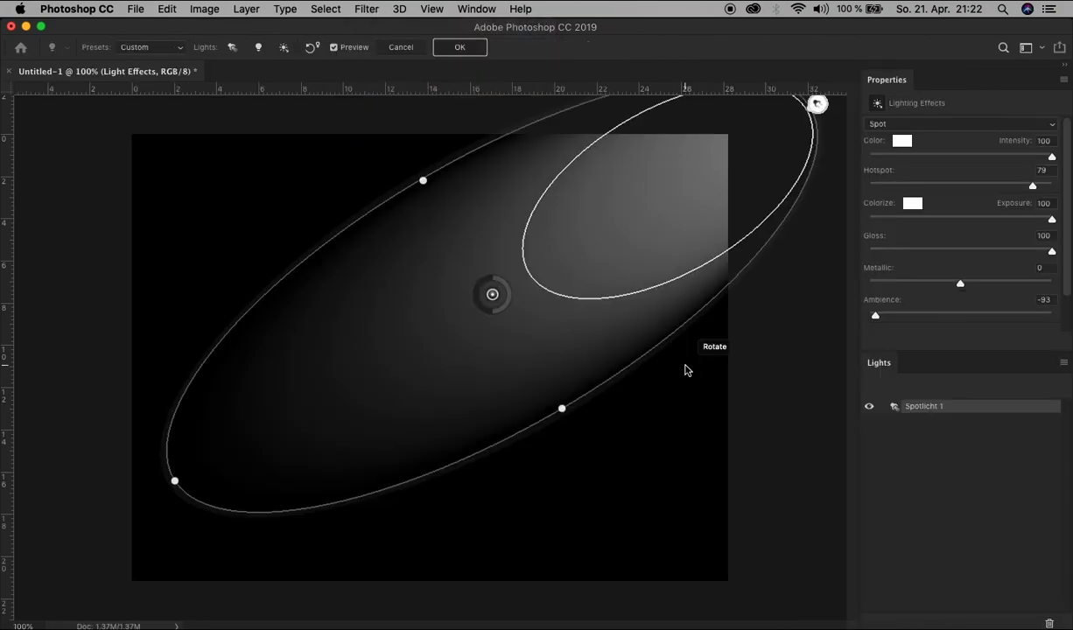
pyautogui.moveTo(175, 481); pyautogui.dragTo(185, 496)
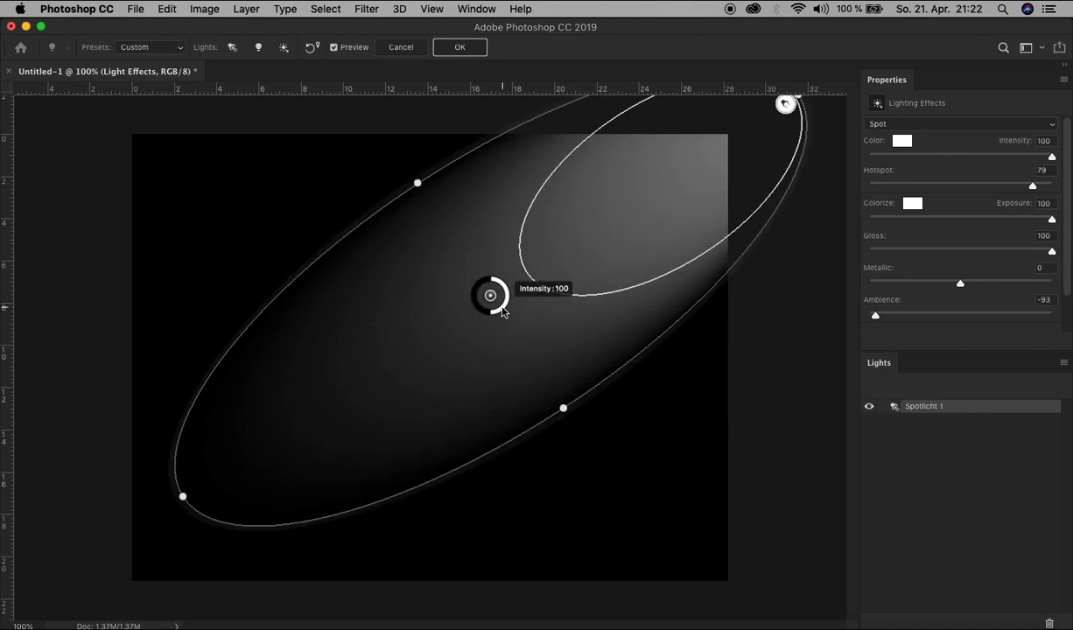
pyautogui.moveTo(496, 311)
pyautogui.mouseDown()
pyautogui.moveTo(495, 297)
pyautogui.moveTo(491, 316)
pyautogui.mouseUp()
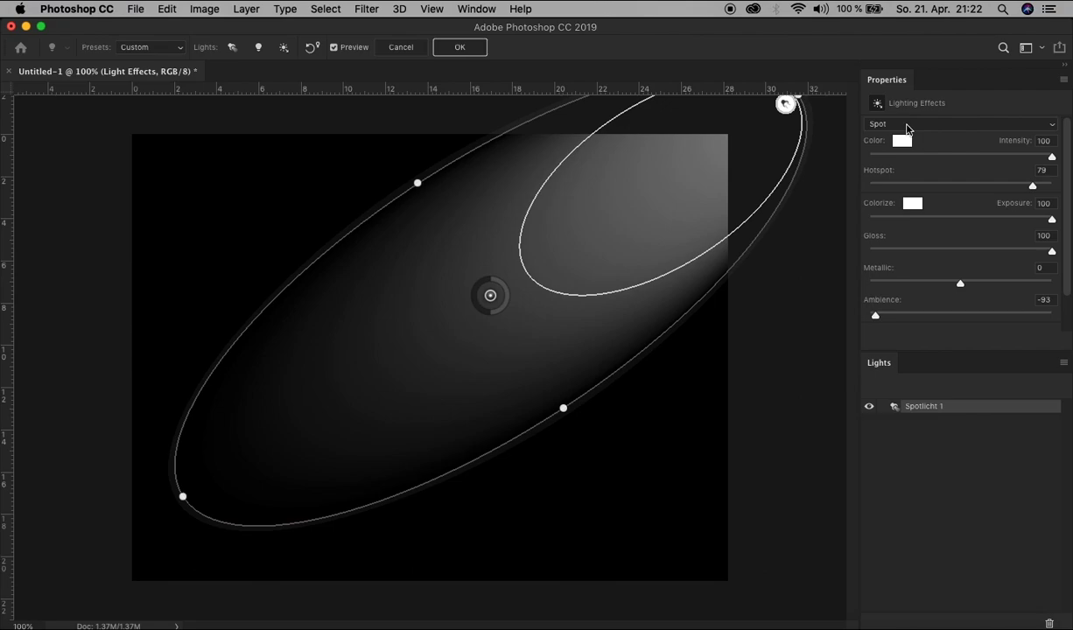
pyautogui.click(907, 129)
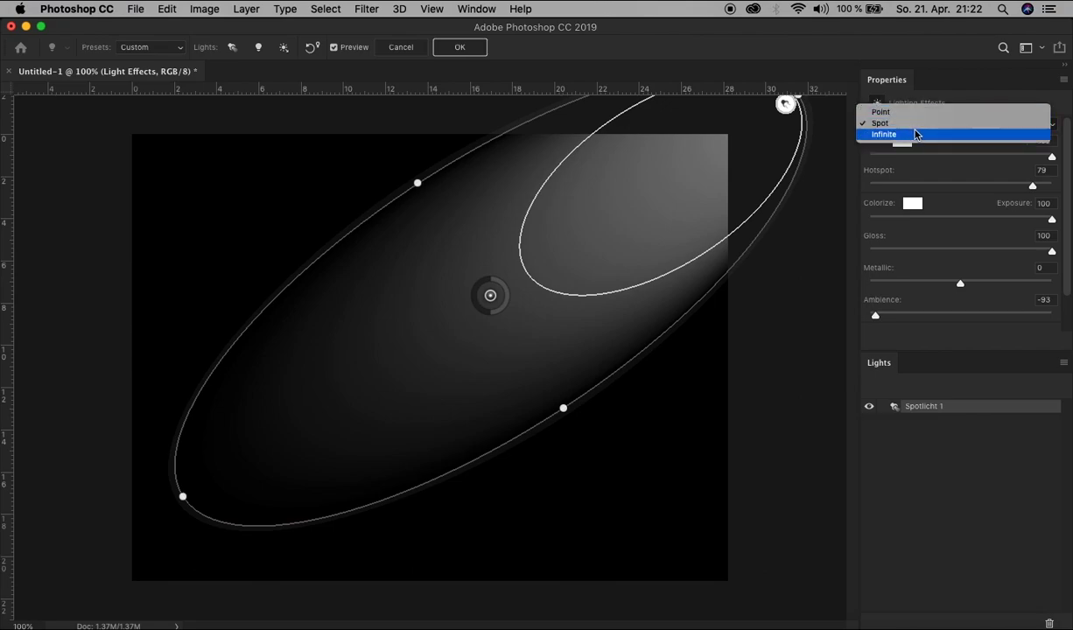
pyautogui.click(917, 128)
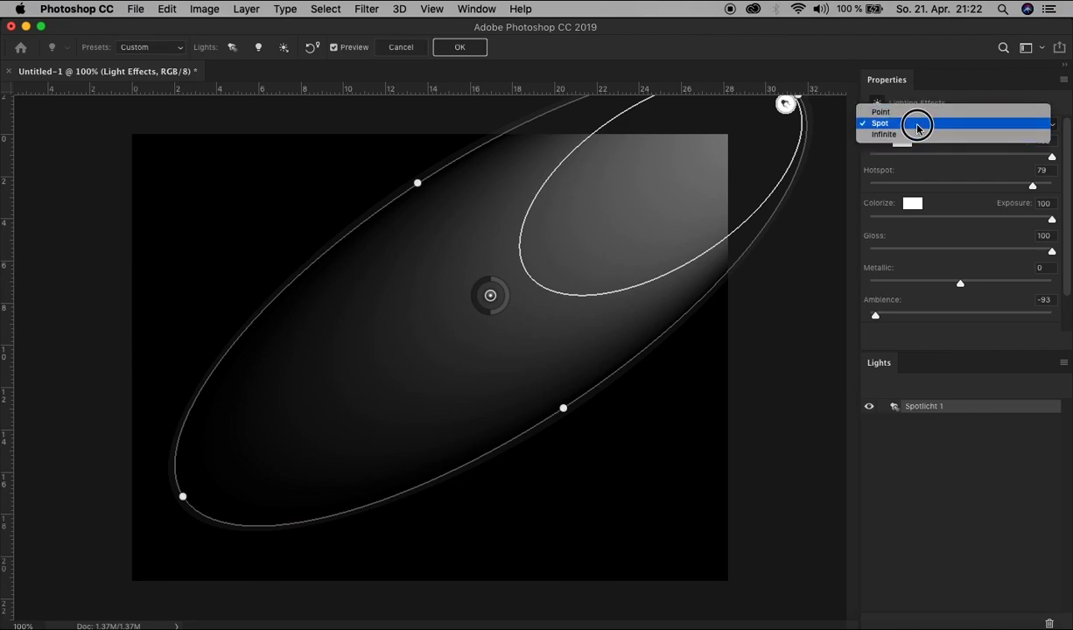
pyautogui.click(460, 48)
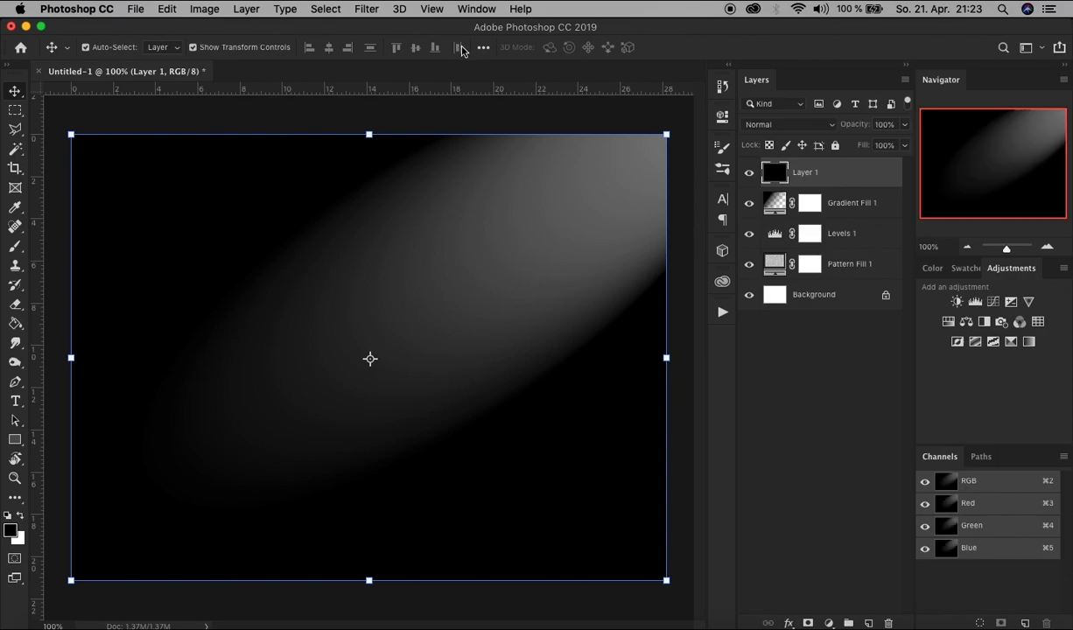
# Step: Set Layer 1 to Color Dodge and toggle its visibility to compare the result
pyautogui.click(812, 127)
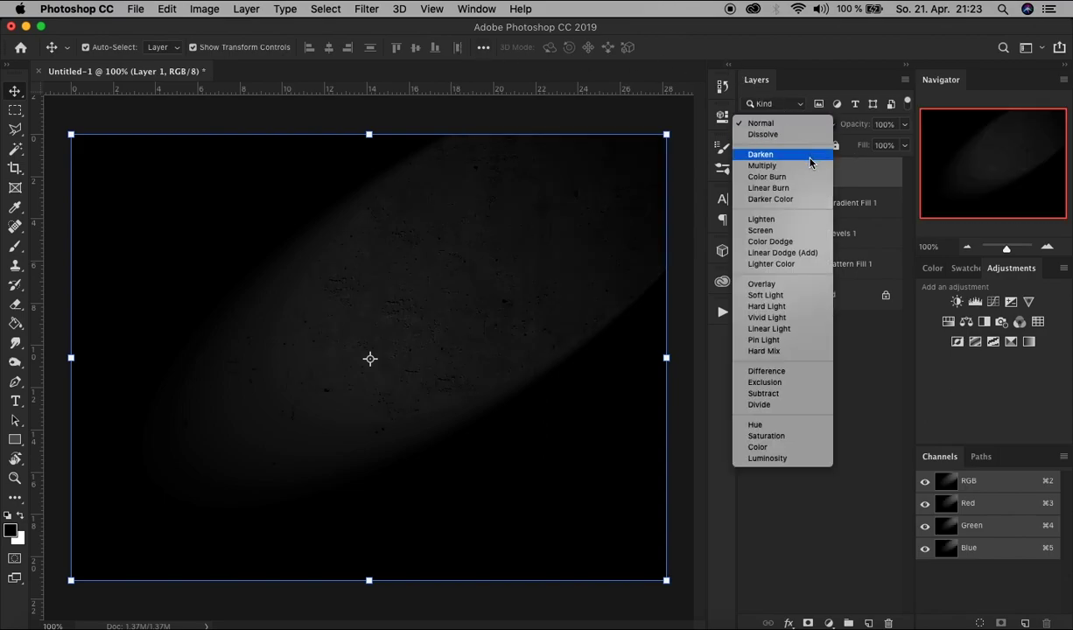
pyautogui.click(819, 243)
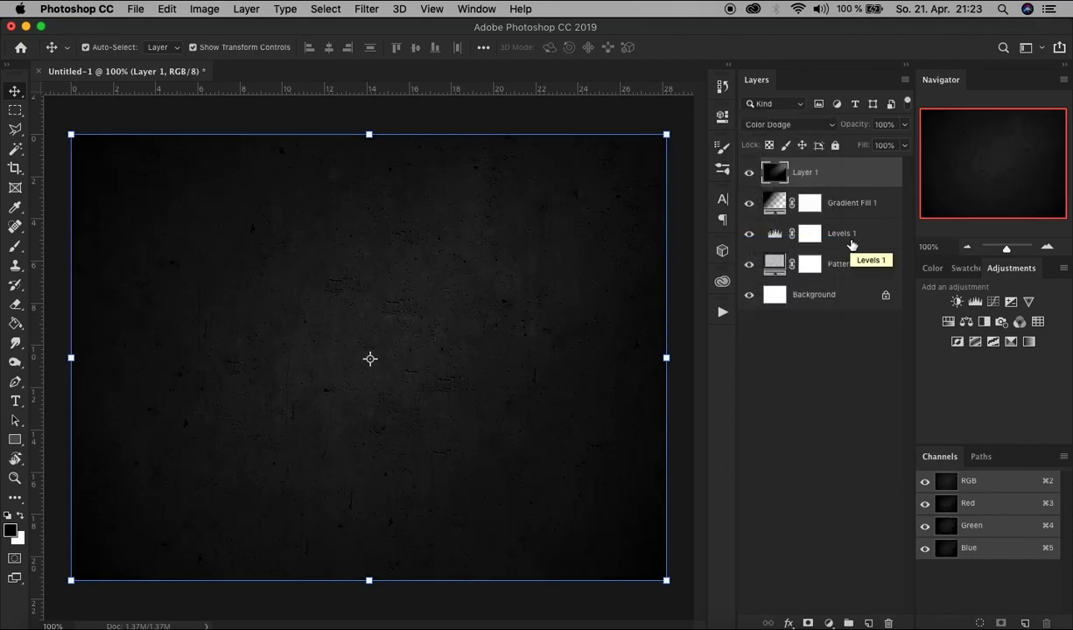
pyautogui.click(750, 176)
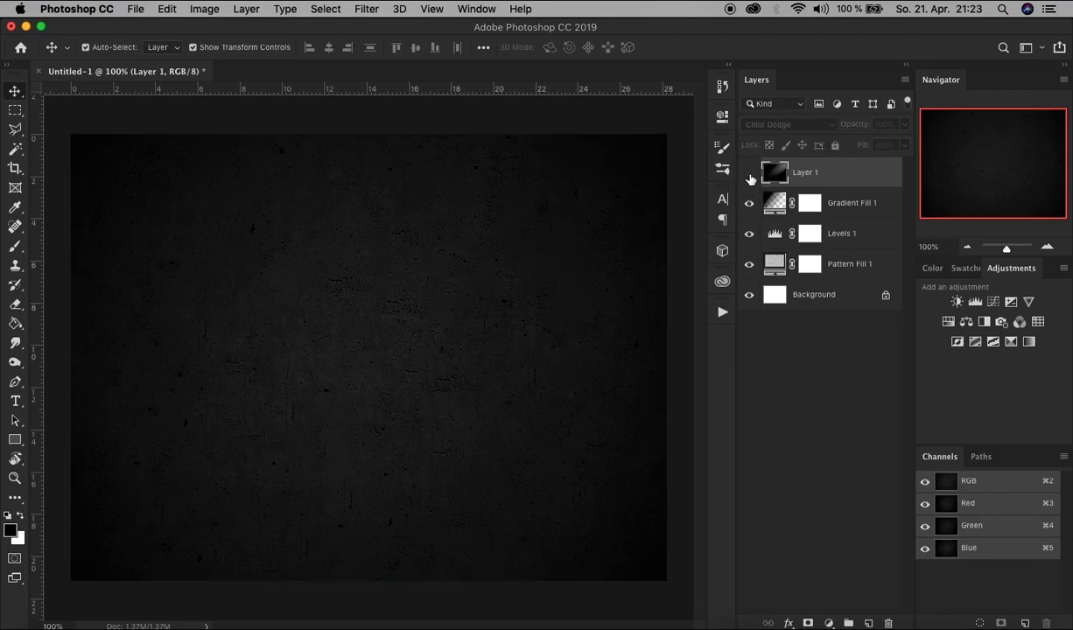
pyautogui.click(750, 176)
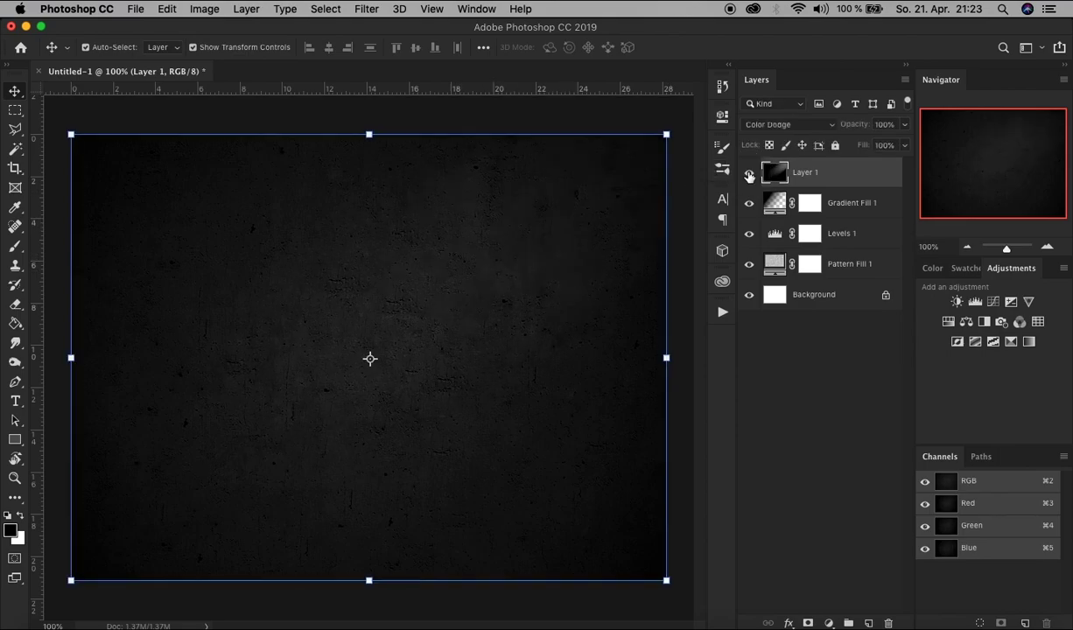
pyautogui.click(749, 176)
pyautogui.click(750, 176)
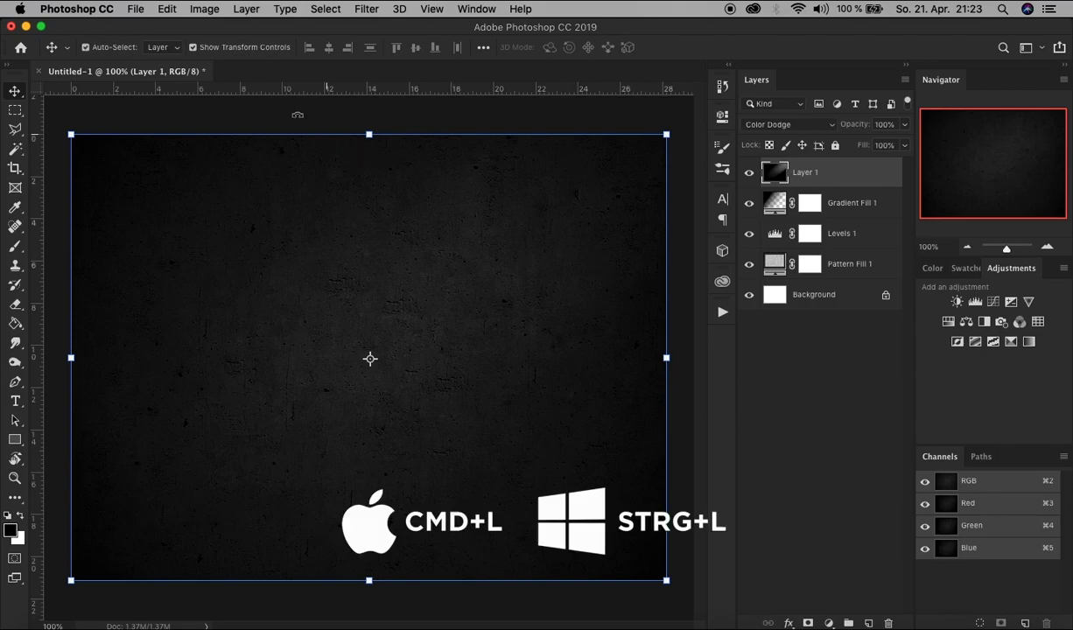
# Step: Apply Levels to Layer 1 with the white input point lowered to 134
pyautogui.click(204, 11)
pyautogui.moveTo(218, 54)
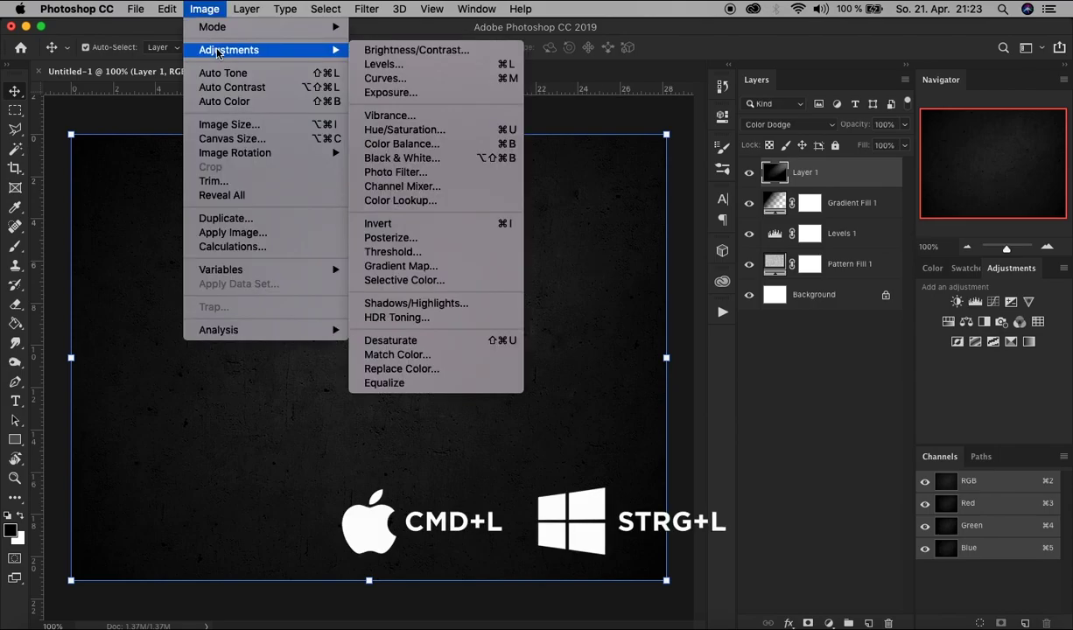
pyautogui.click(449, 67)
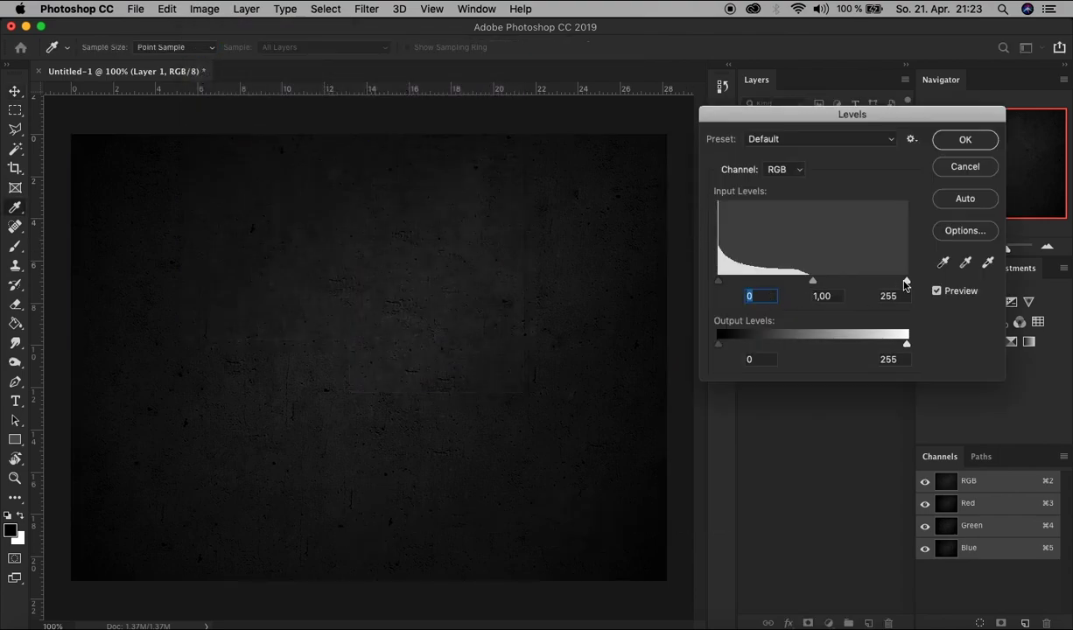
pyautogui.moveTo(907, 282); pyautogui.dragTo(818, 281)
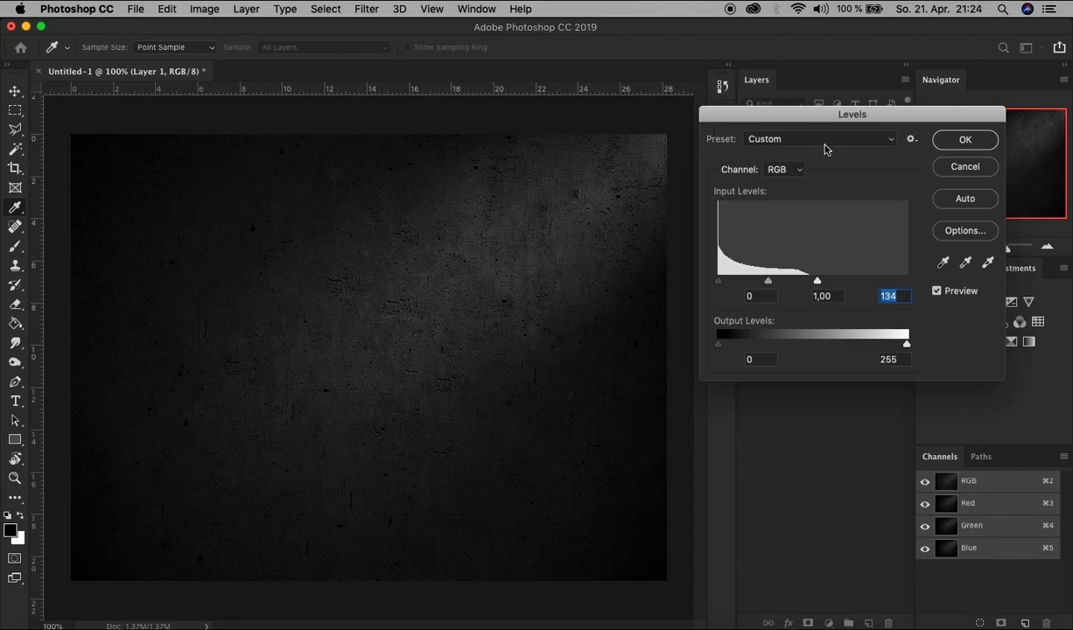
pyautogui.click(965, 140)
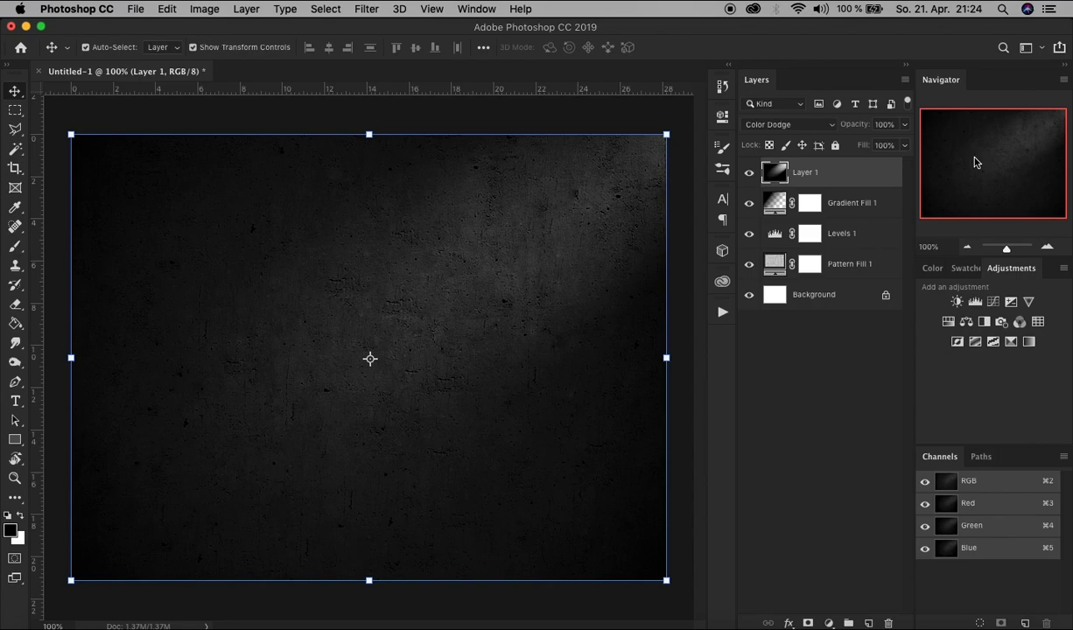
# Step: Delete the Background layer and group the four remaining layers
pyautogui.click(861, 296)
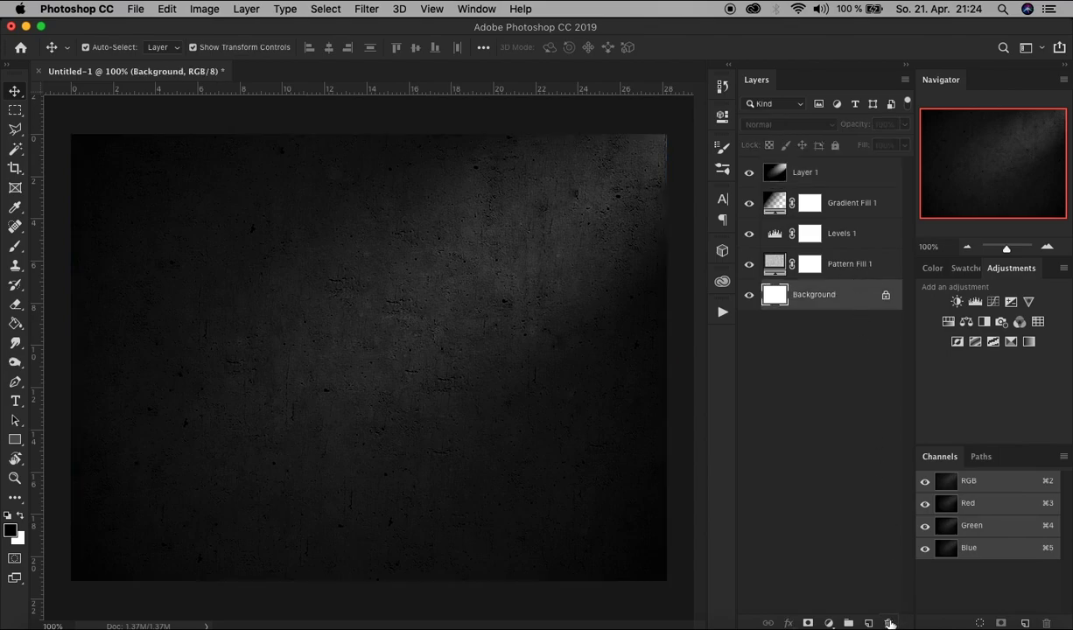
pyautogui.click(889, 623)
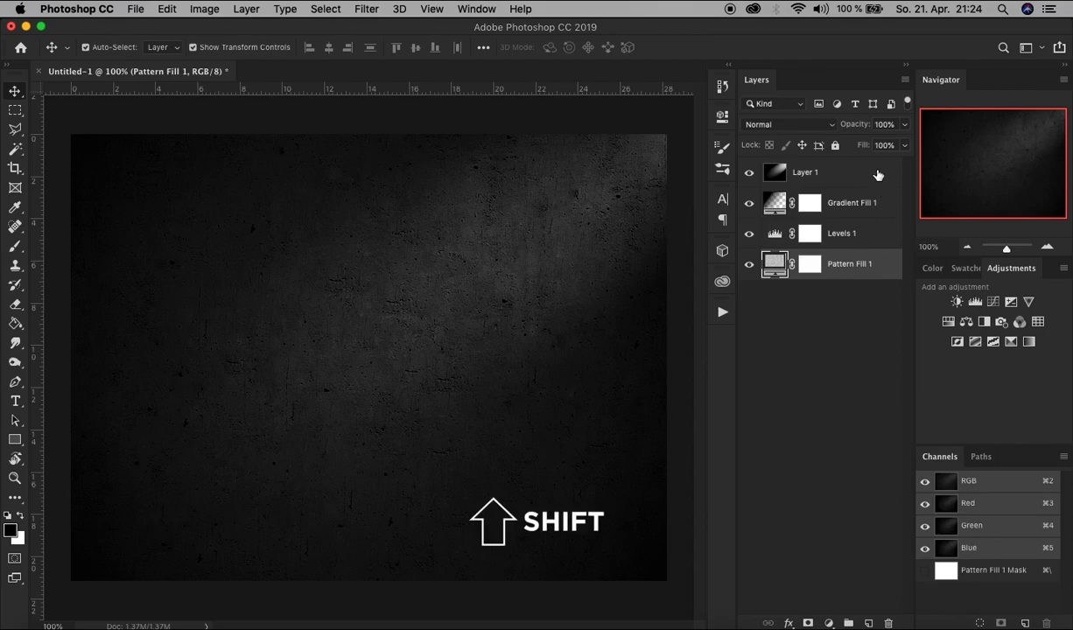
pyautogui.keyDown('shift'); pyautogui.click(878, 174); pyautogui.keyUp('shift')
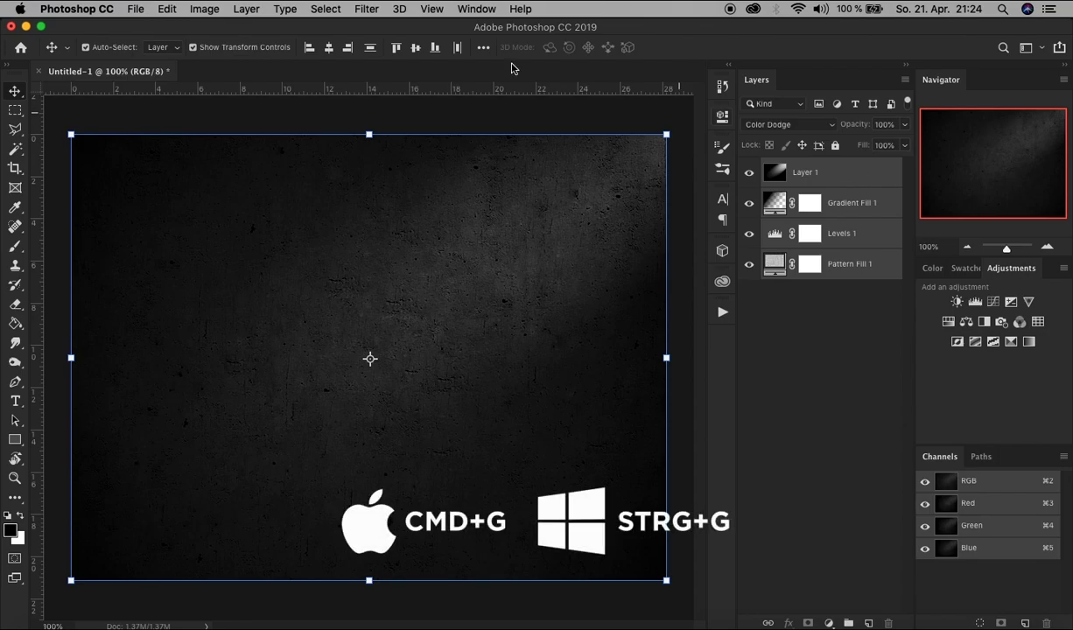
pyautogui.click(248, 9)
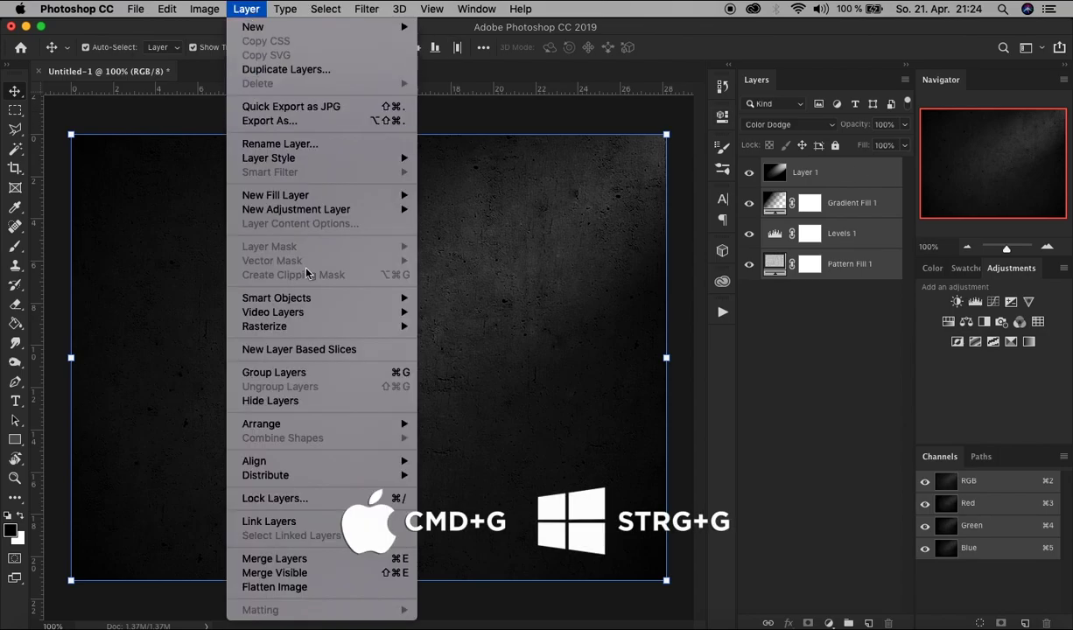
pyautogui.click(325, 376)
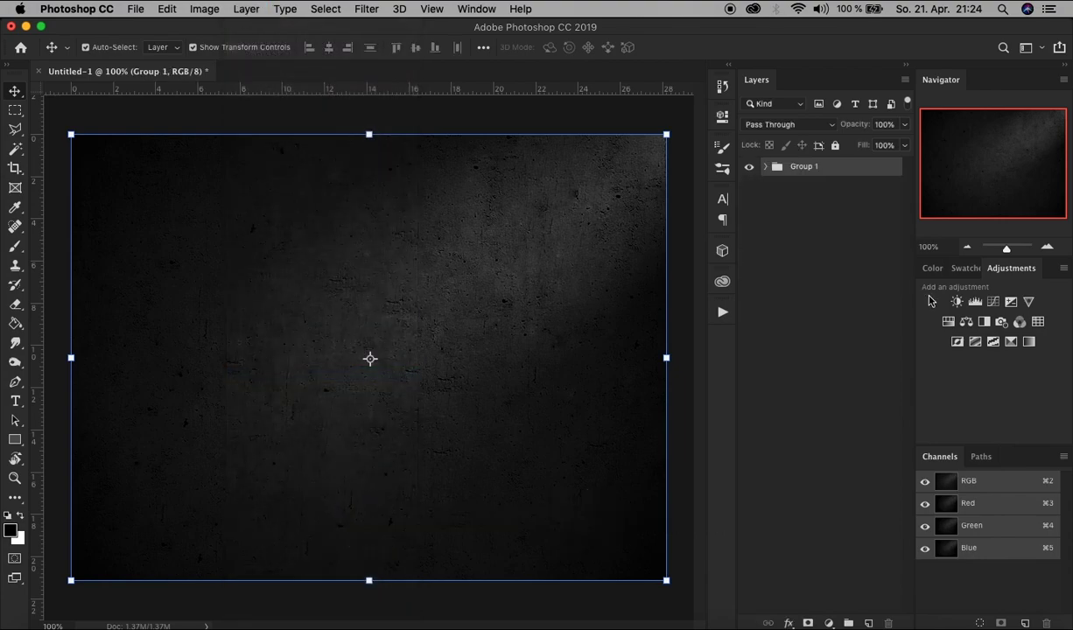
# Step: Rename the group to BG and lock it
pyautogui.click(766, 167)
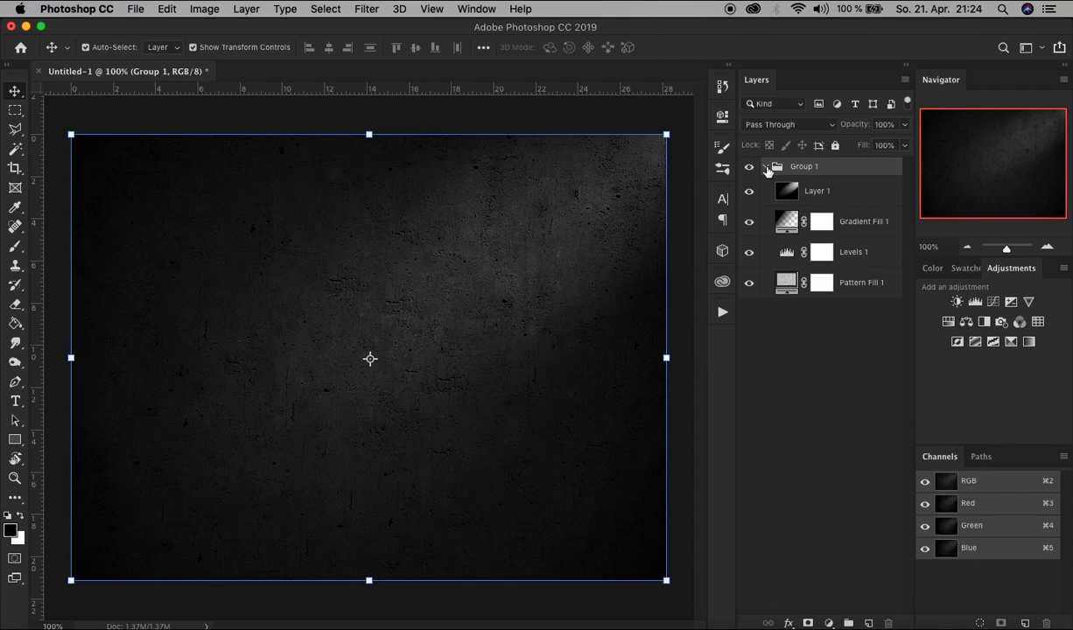
pyautogui.click(766, 167)
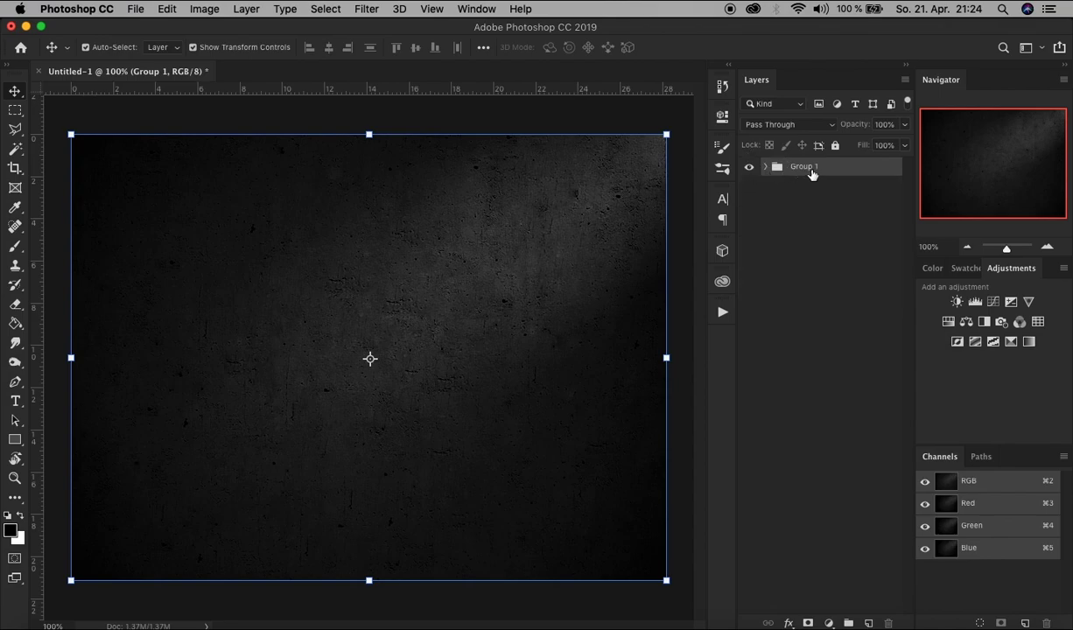
pyautogui.doubleClick(805, 167)
pyautogui.write('BG')
pyautogui.press('Return')
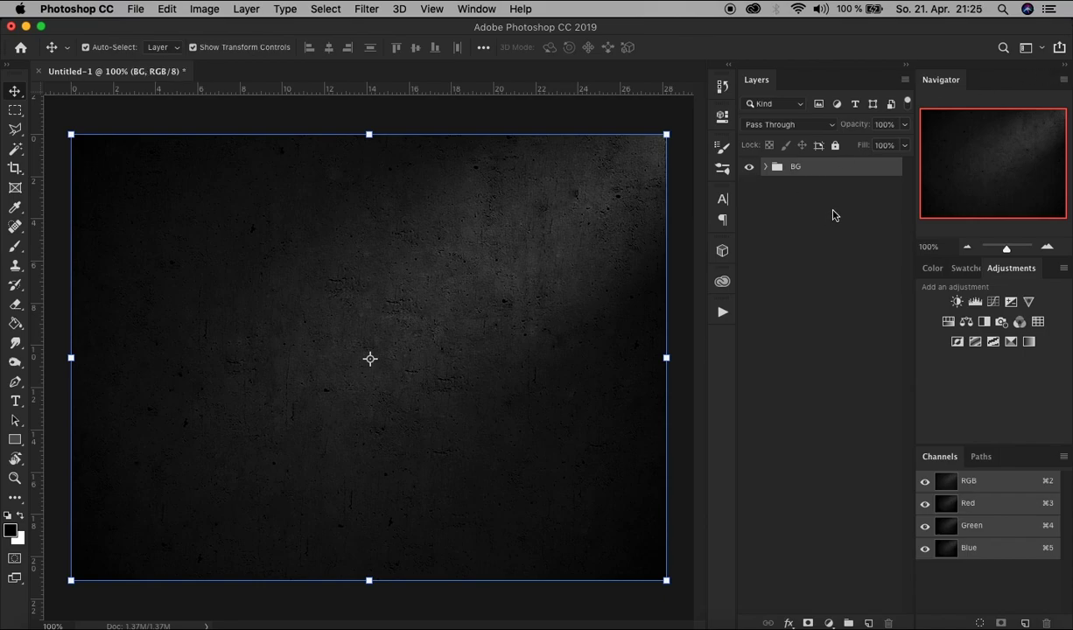
pyautogui.click(836, 145)
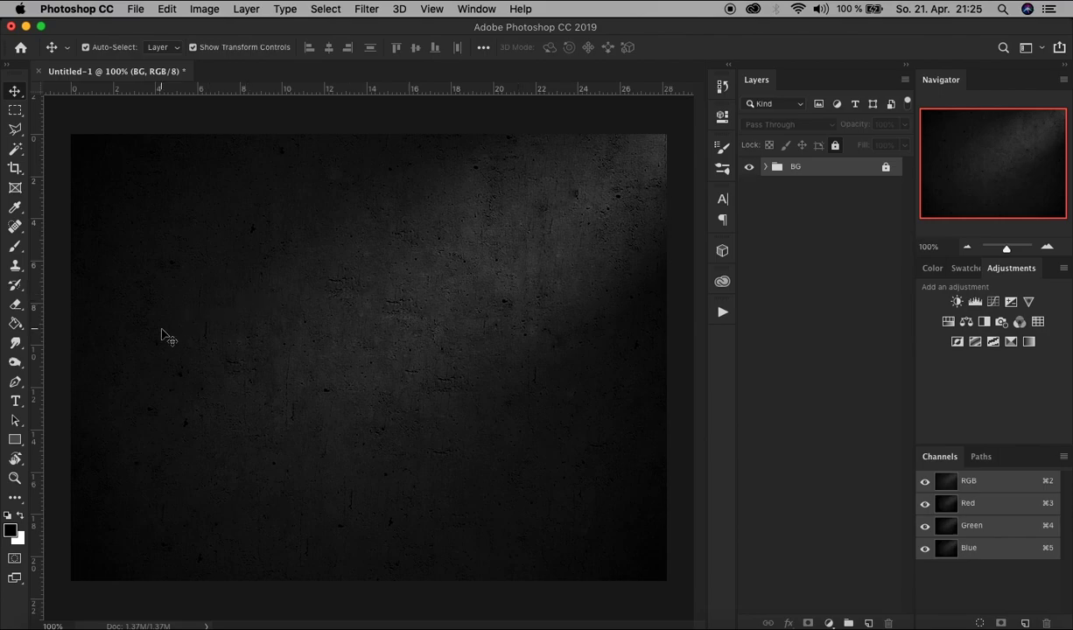
# Step: Type 'Dracul' at 200 pt in LMS Bloody Brujah near the canvas centre
pyautogui.click(16, 402)
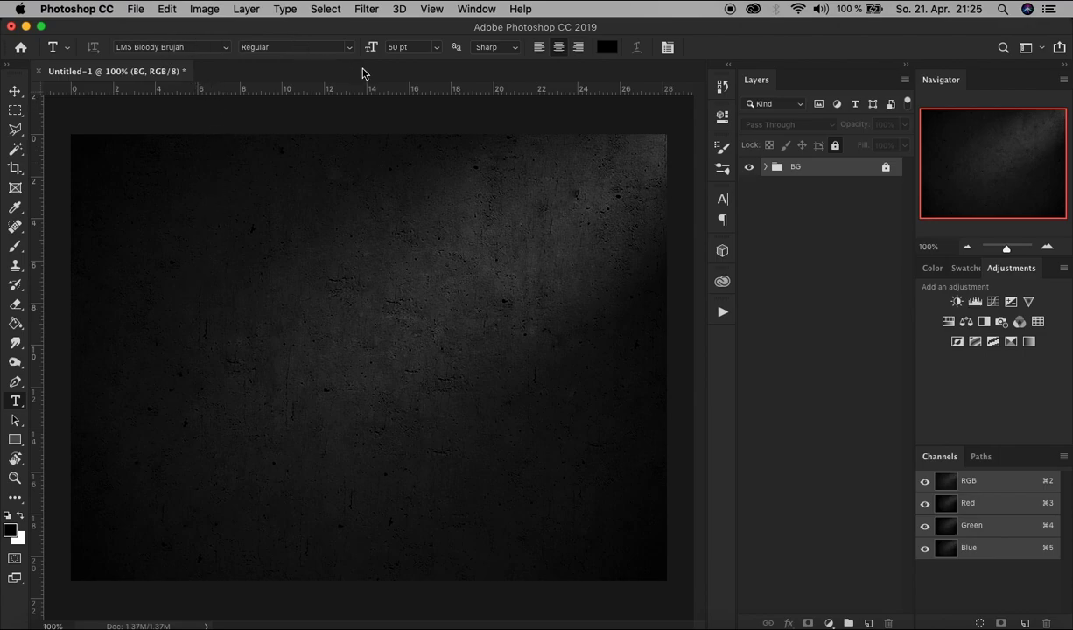
pyautogui.click(416, 49)
pyautogui.write('200')
pyautogui.click(376, 344)
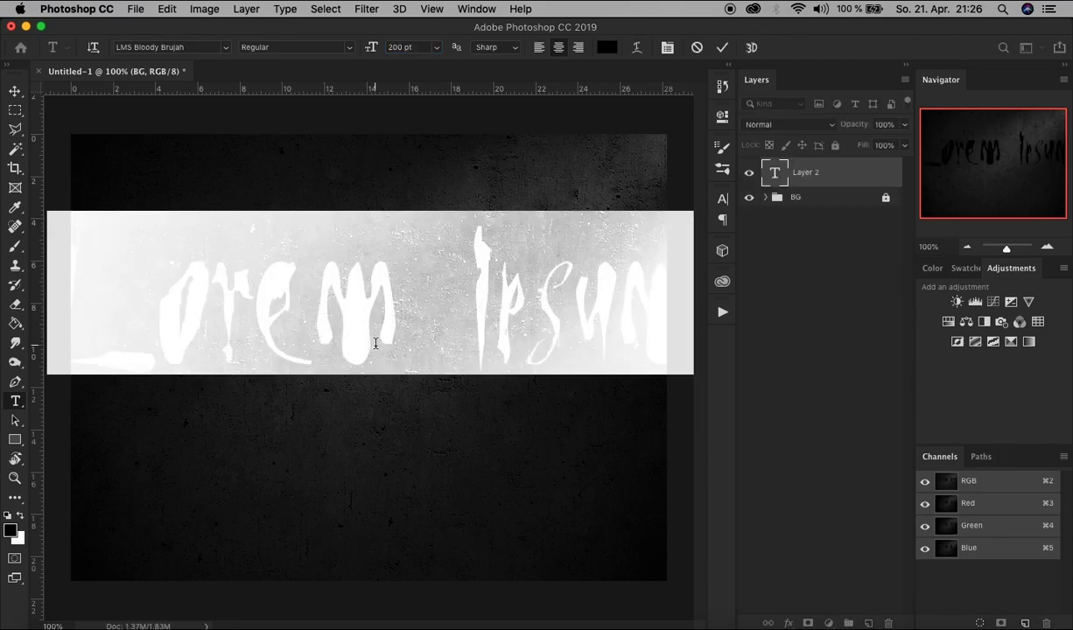
pyautogui.write('Dracu')
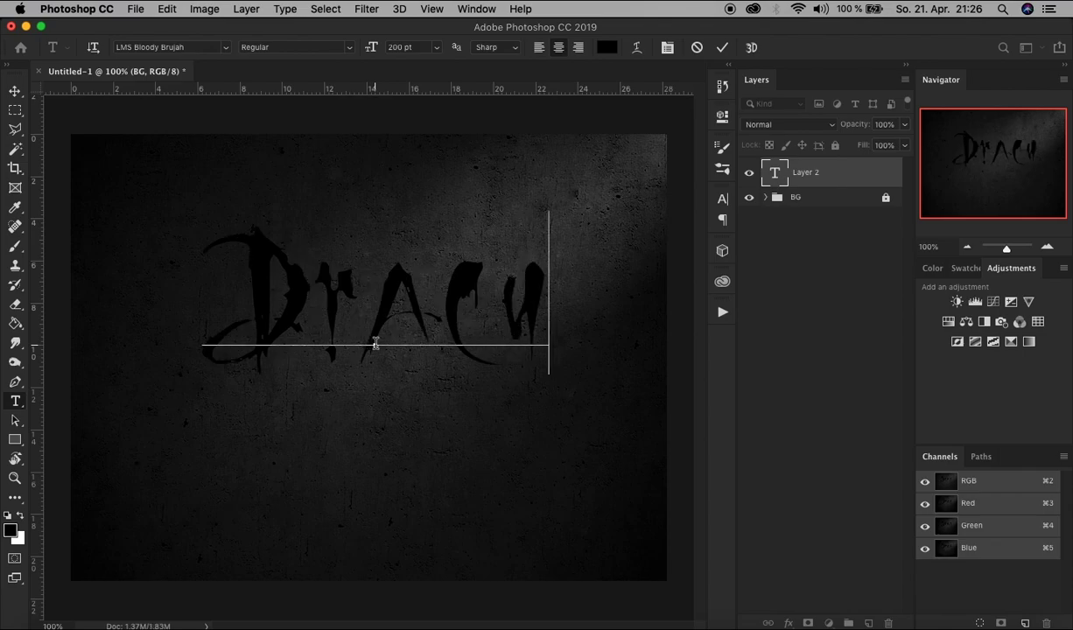
pyautogui.write('l')
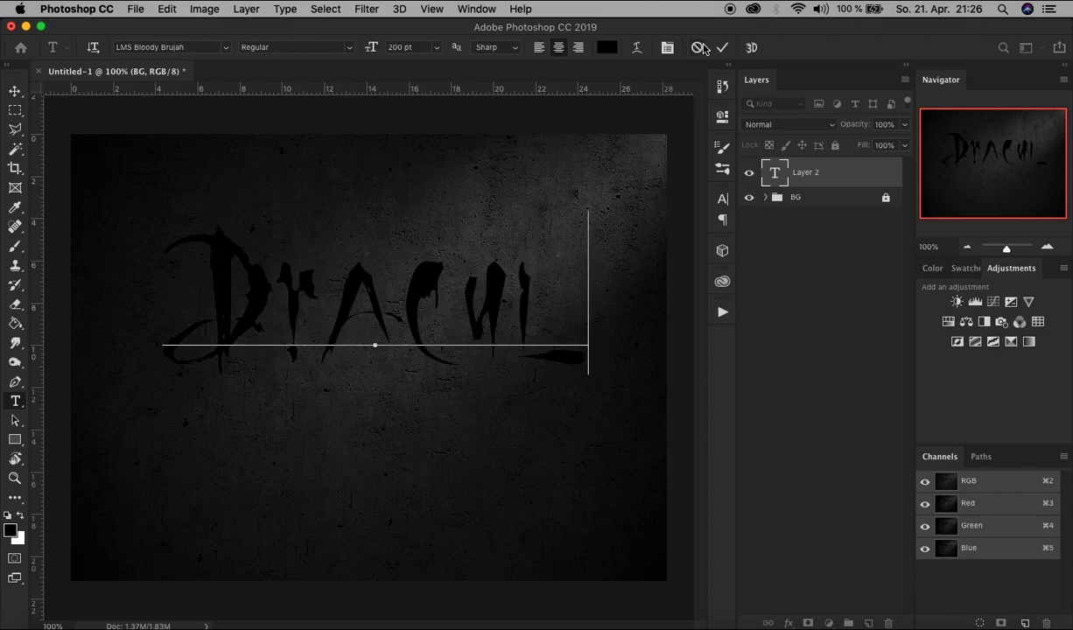
pyautogui.click(721, 49)
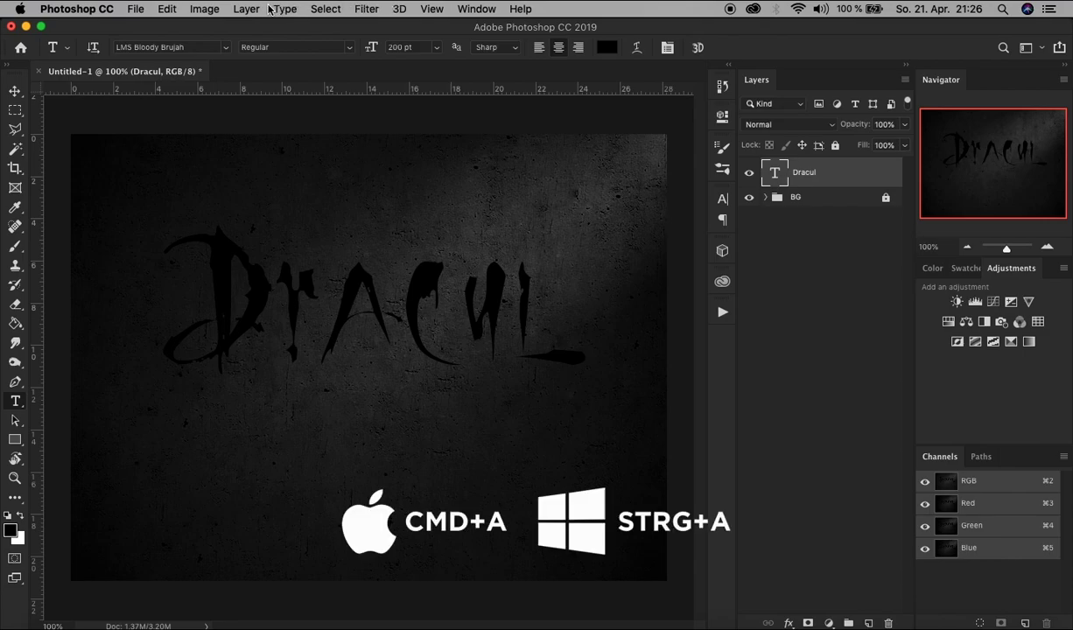
# Step: Select the whole canvas and centre the Dracul text horizontally and vertically on it
pyautogui.click(325, 9)
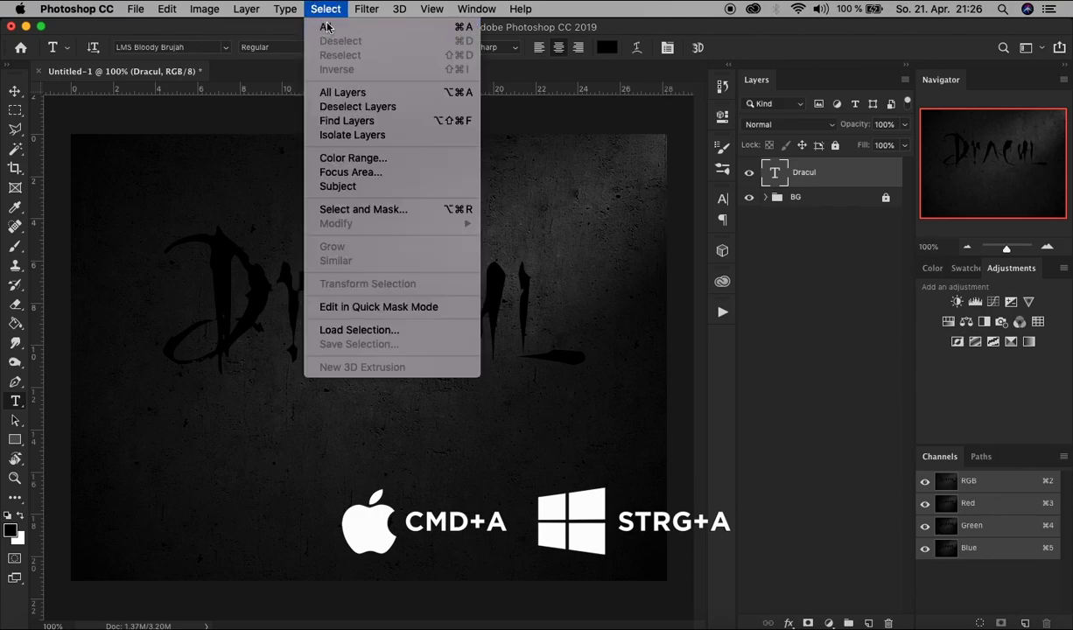
pyautogui.click(325, 25)
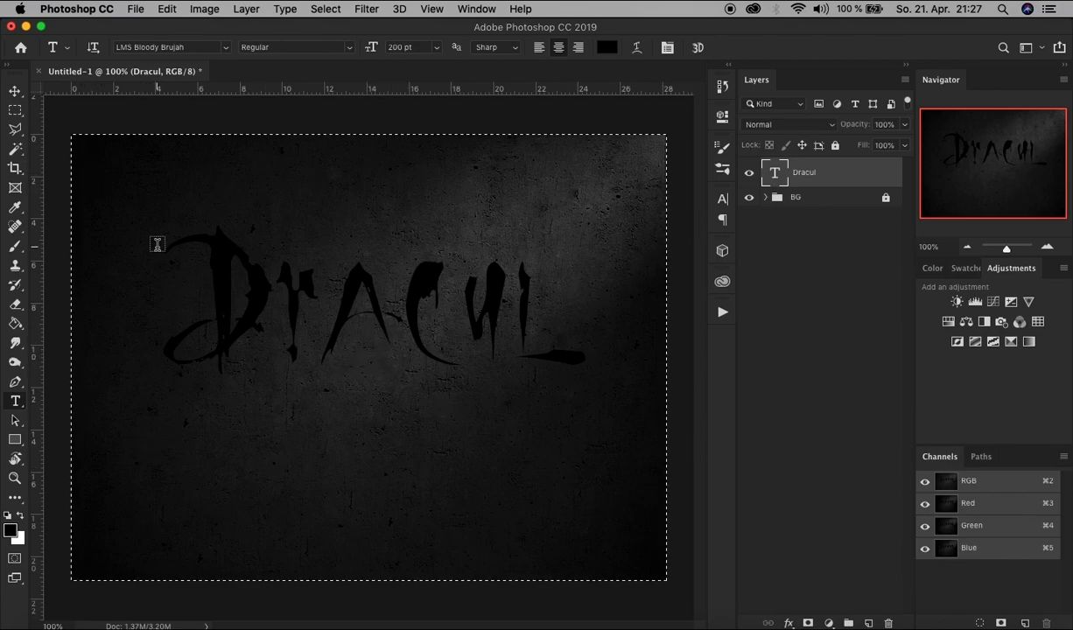
pyautogui.click(15, 91)
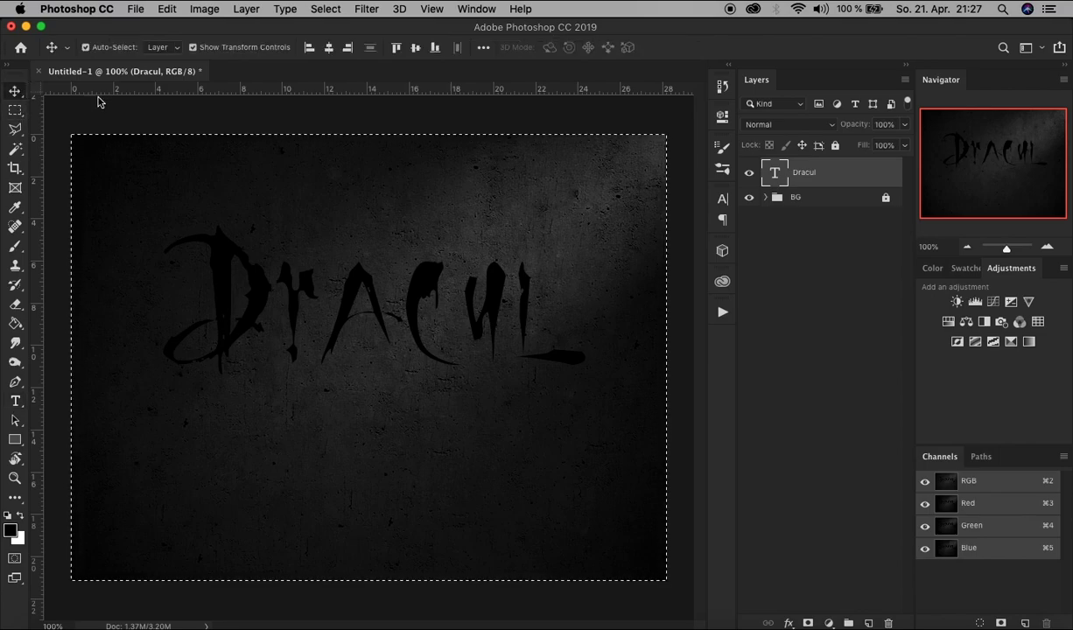
pyautogui.click(329, 49)
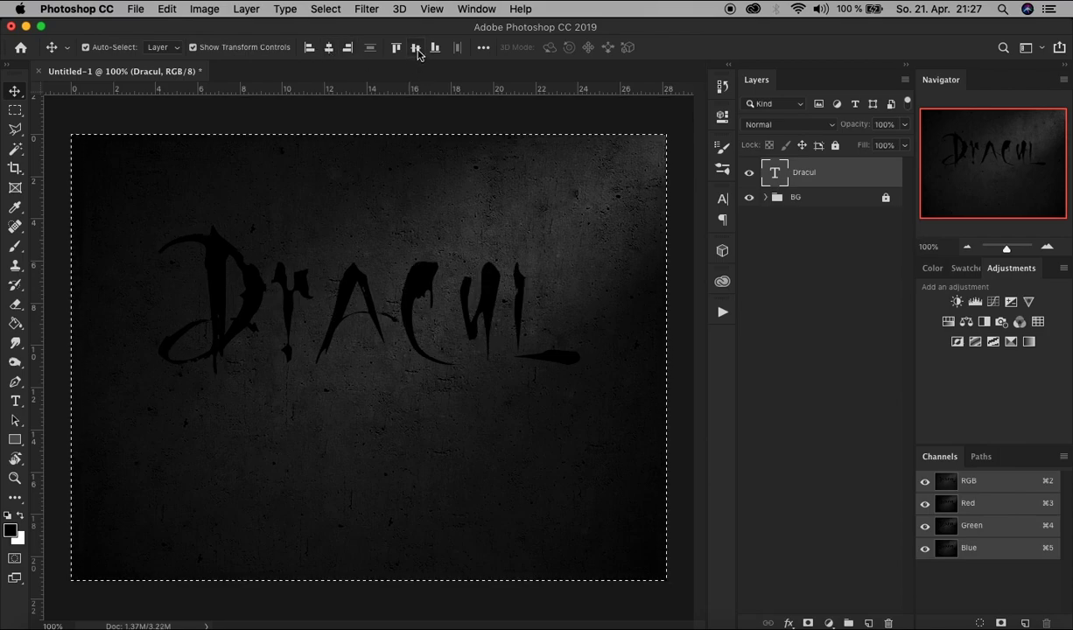
pyautogui.click(416, 51)
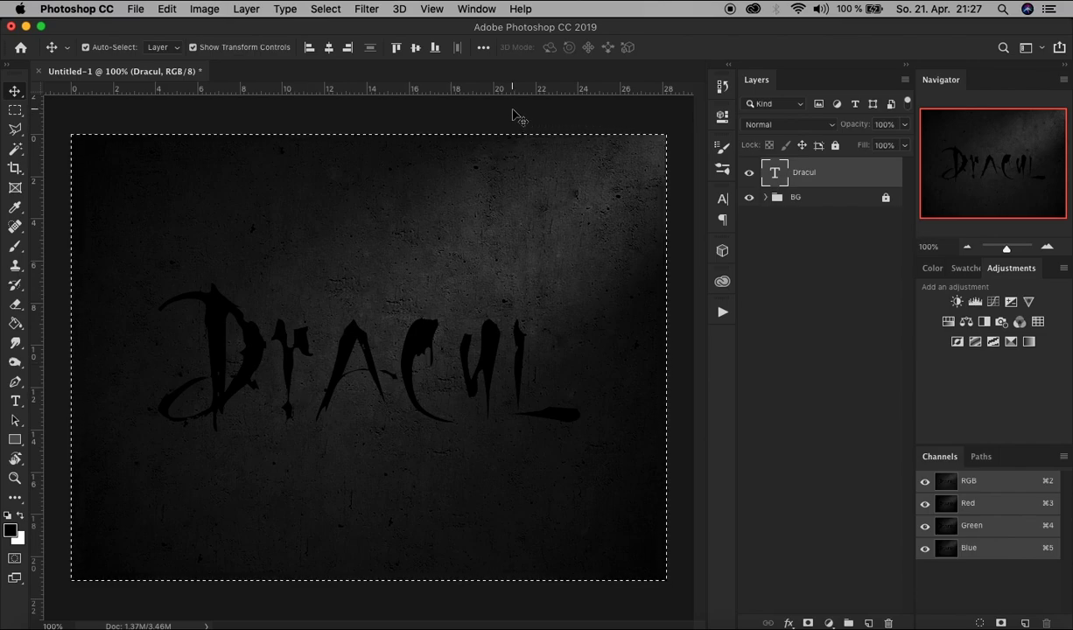
# Step: Deselect the whole-canvas selection
pyautogui.press('super+c')
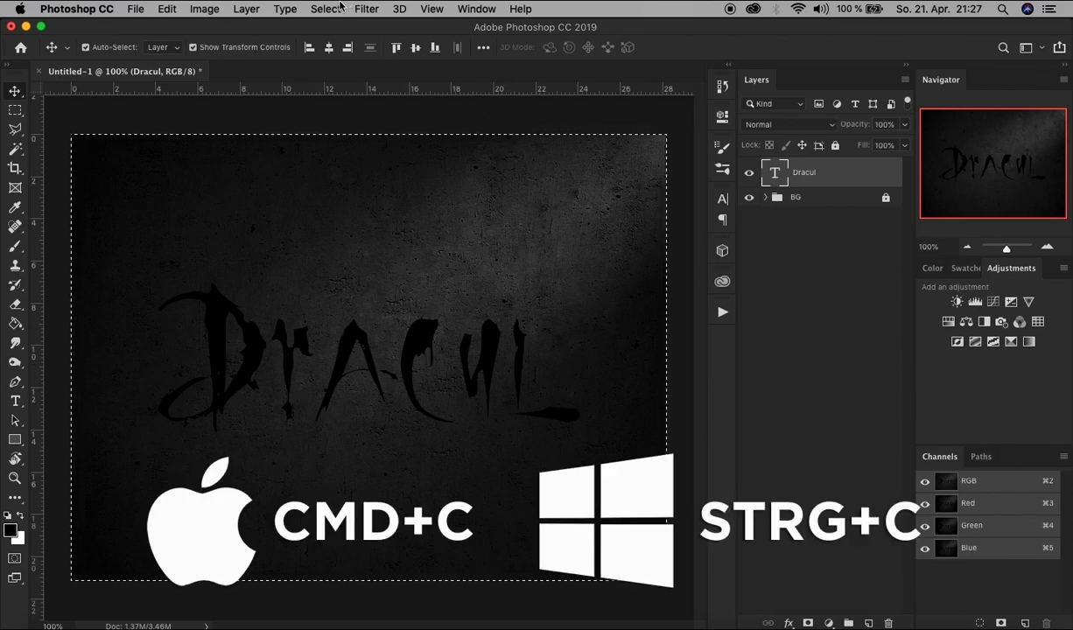
pyautogui.click(326, 9)
pyautogui.click(341, 41)
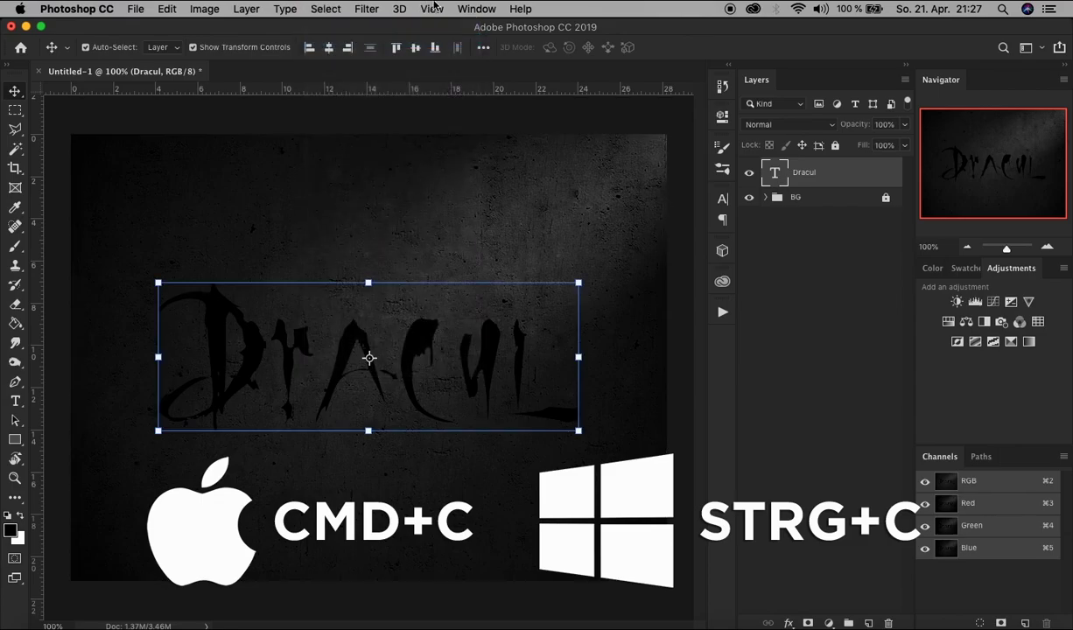
# Step: Select the Dracul text layer and add a Bevel & Emboss effect
pyautogui.click(669, 147)
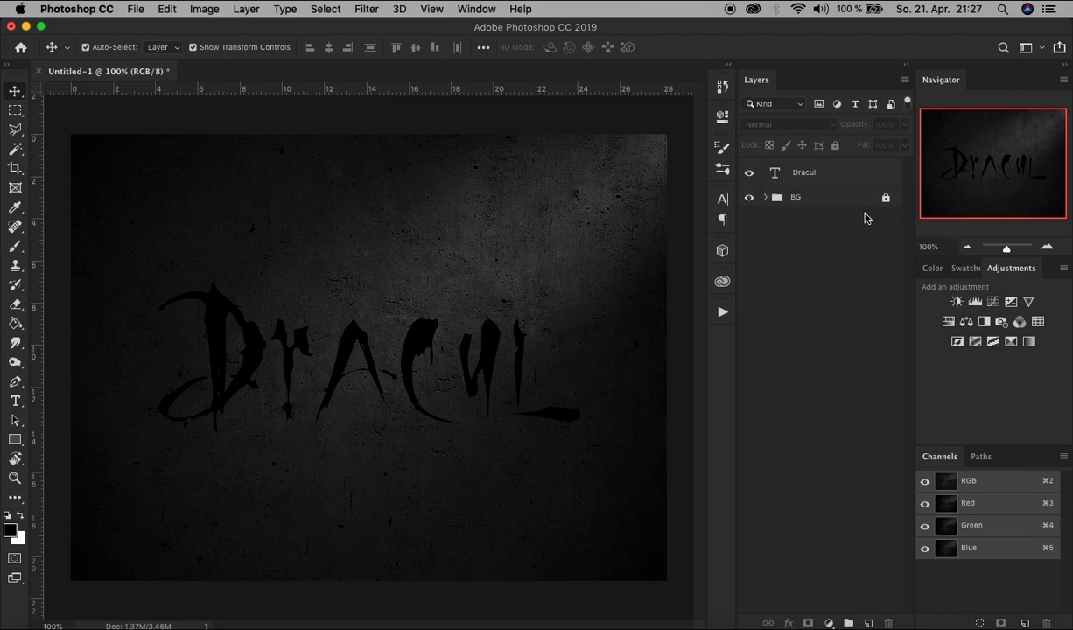
pyautogui.click(860, 173)
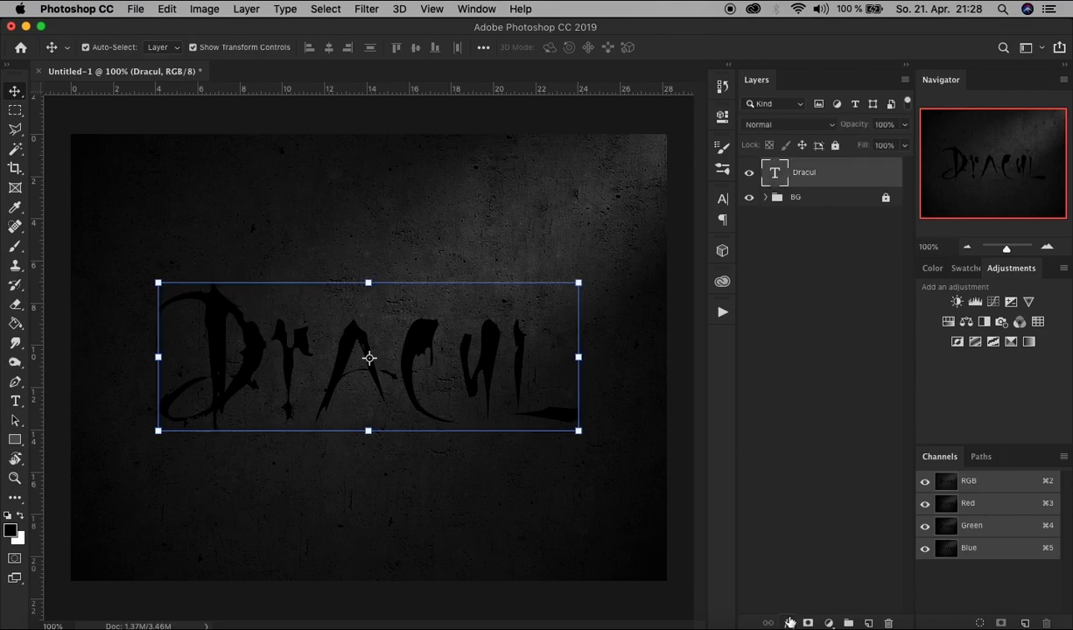
pyautogui.click(787, 623)
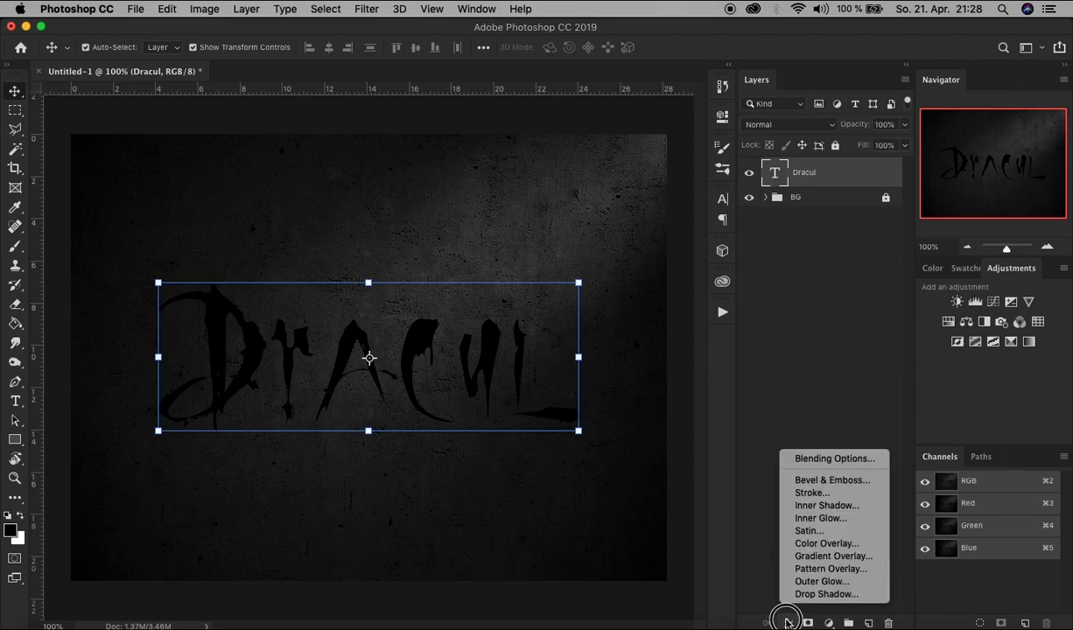
pyautogui.click(871, 481)
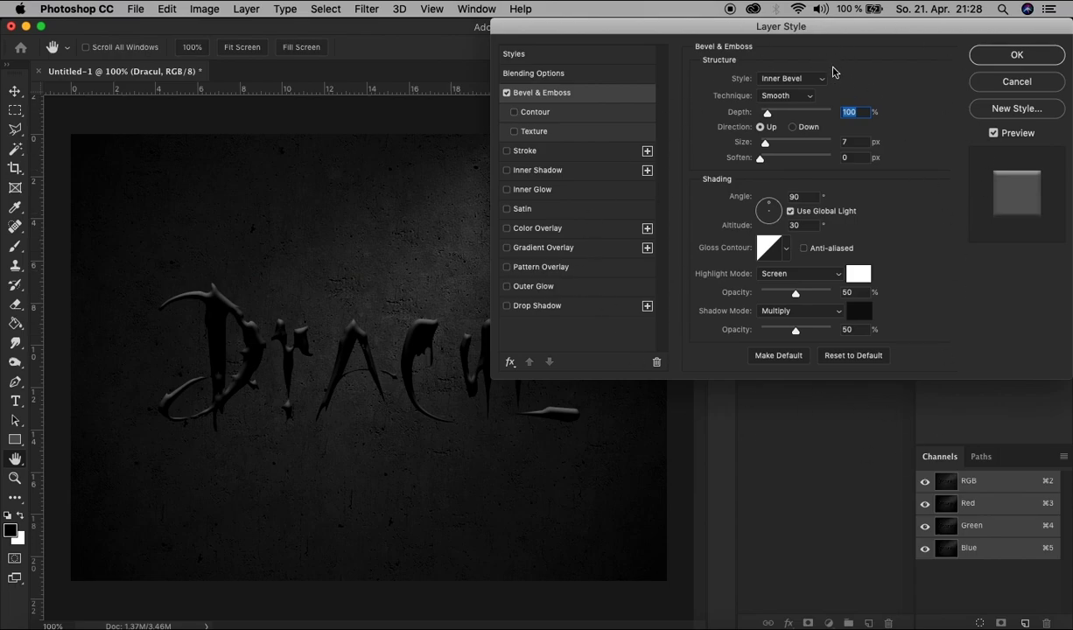
# Step: Set the bevel to Down direction, 10 px size and its own 45° lighting angle
pyautogui.click(870, 113)
pyautogui.click(801, 128)
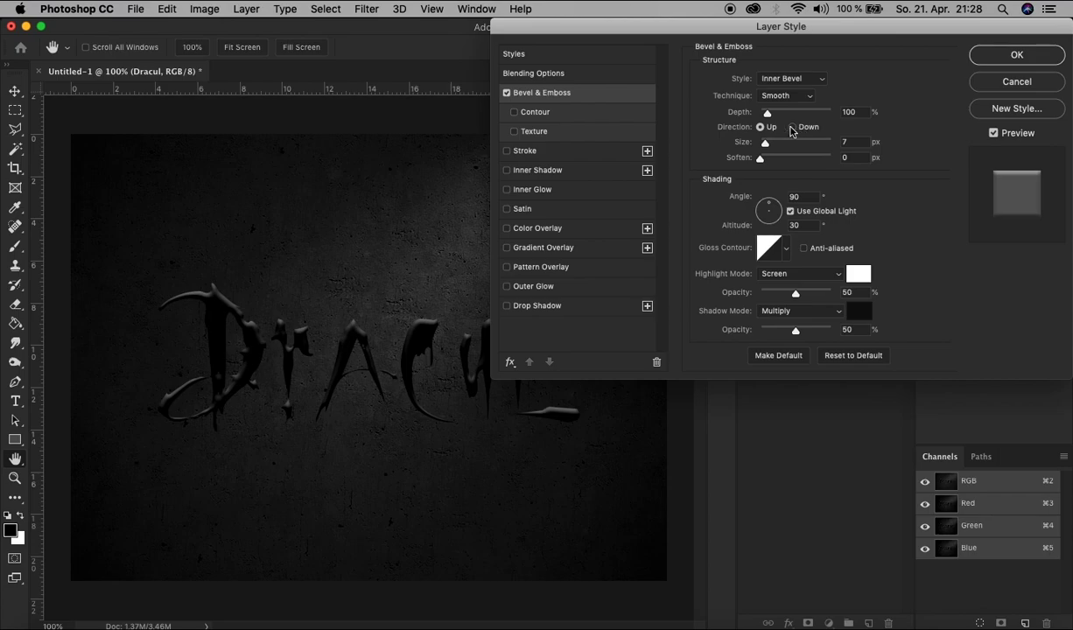
pyautogui.doubleClick(862, 142)
pyautogui.write('10')
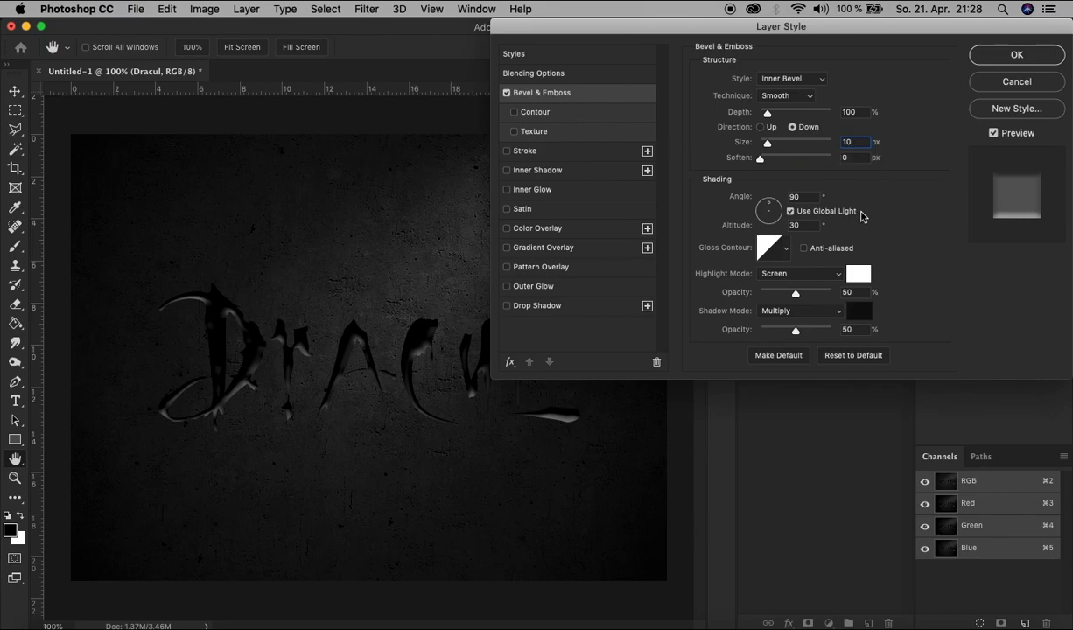
pyautogui.doubleClick(794, 196)
pyautogui.write('45')
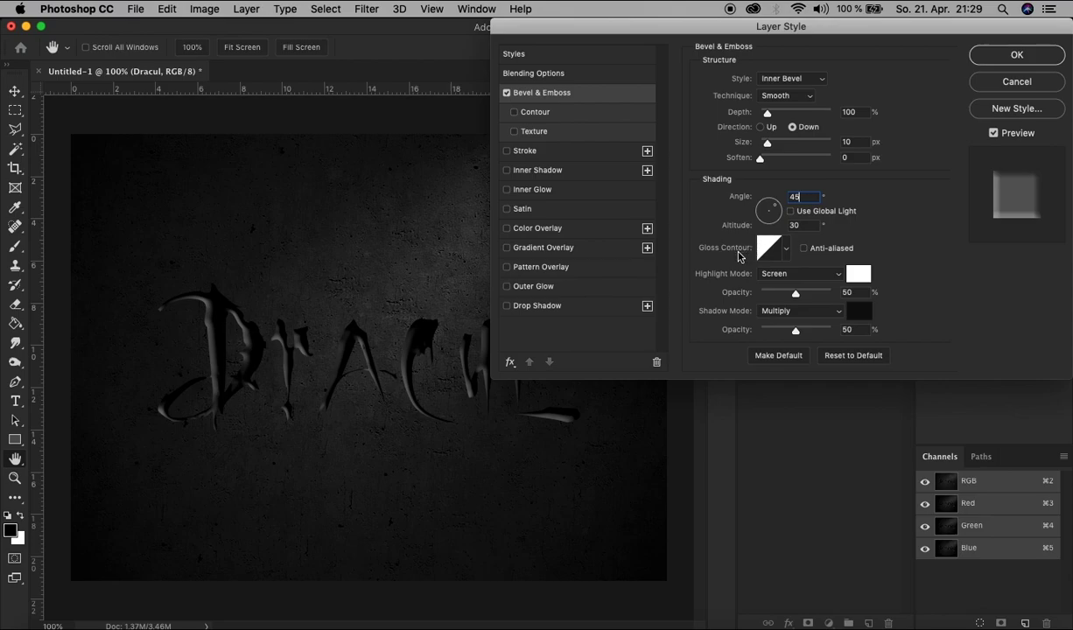
# Step: Set the bevel gloss contour to anti-aliased Cone - Inverted and highlight mode to Soft Light
pyautogui.click(788, 250)
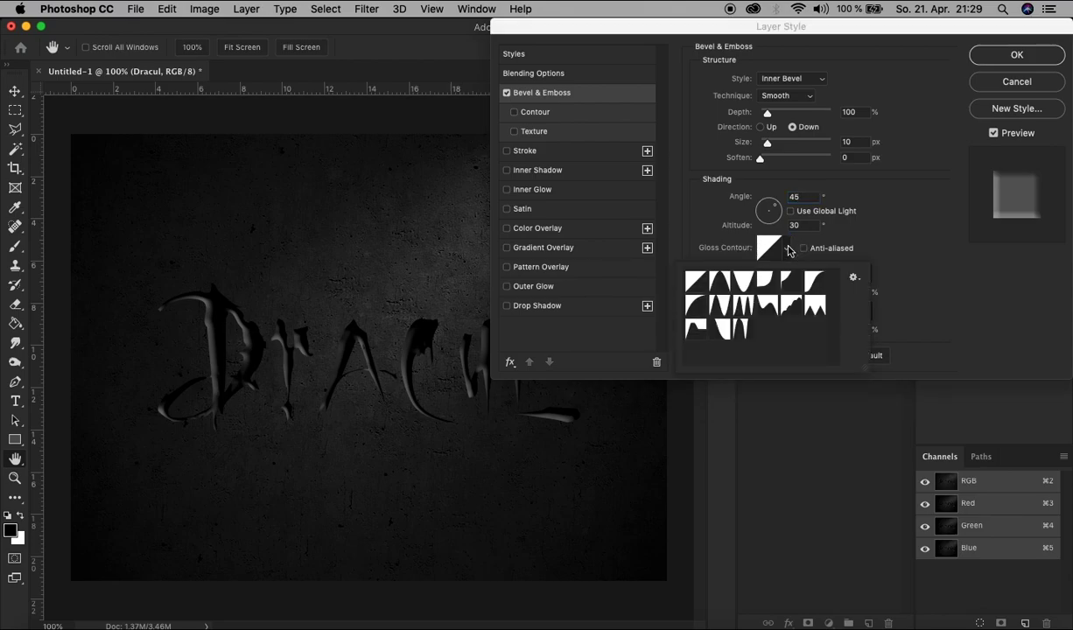
pyautogui.click(744, 282)
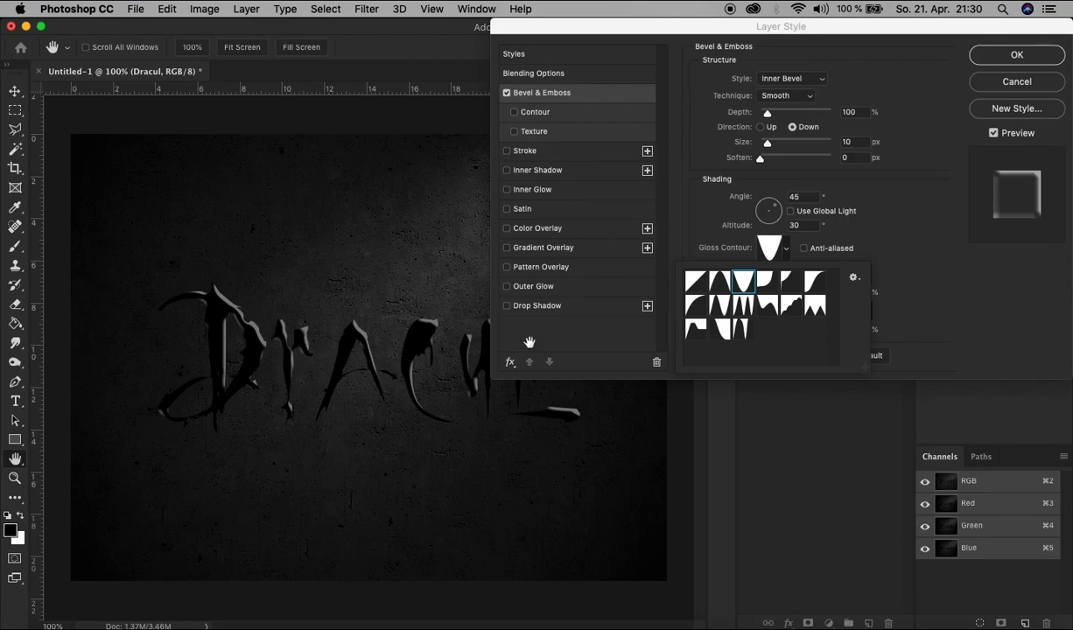
pyautogui.click(846, 252)
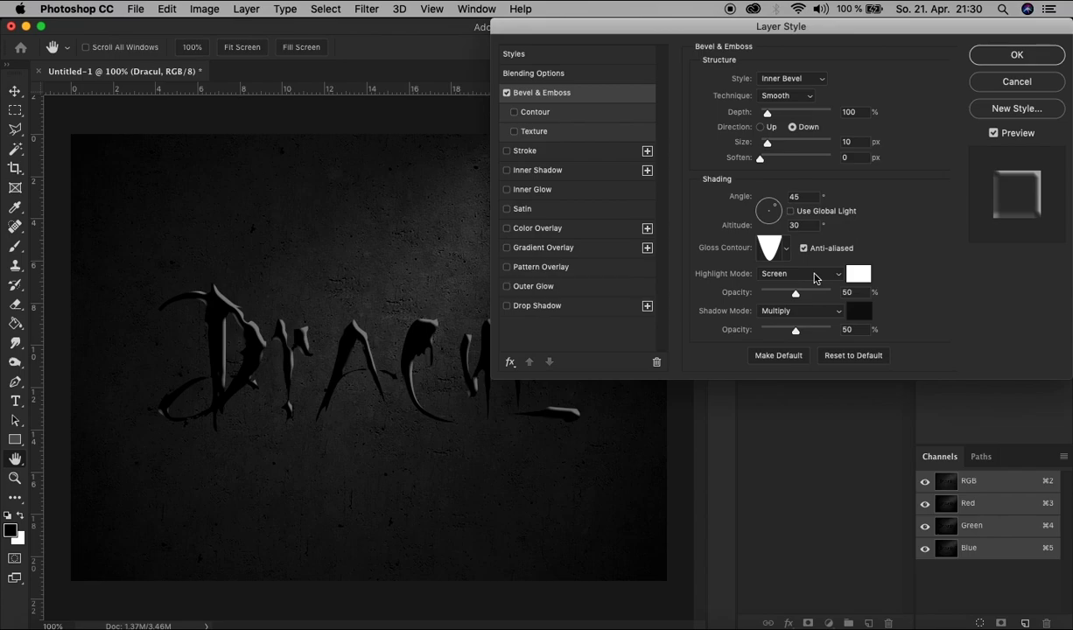
pyautogui.click(815, 278)
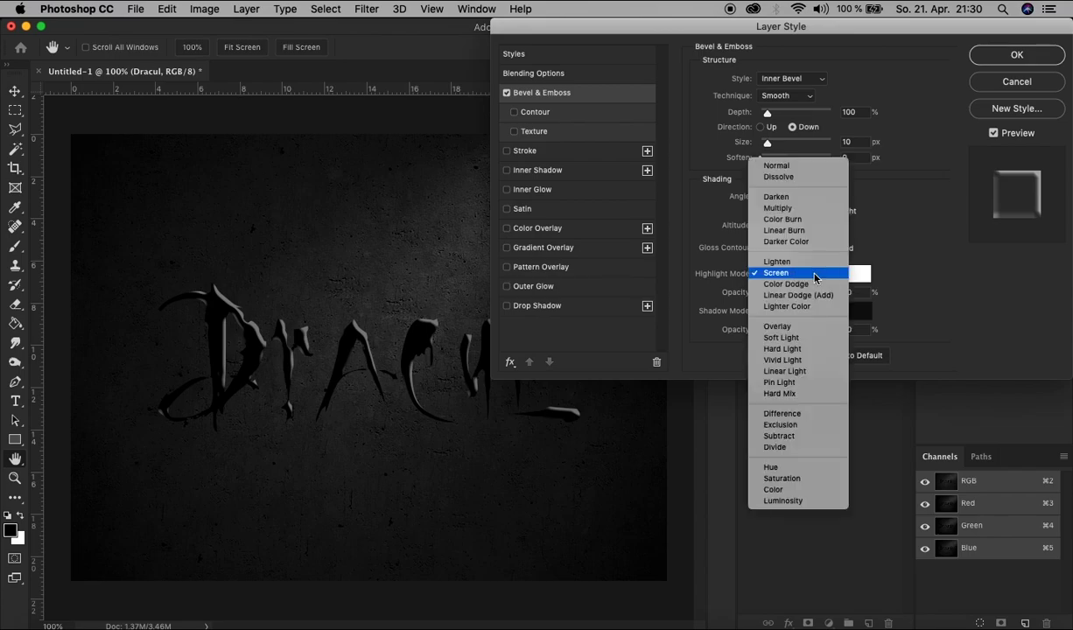
pyautogui.click(810, 338)
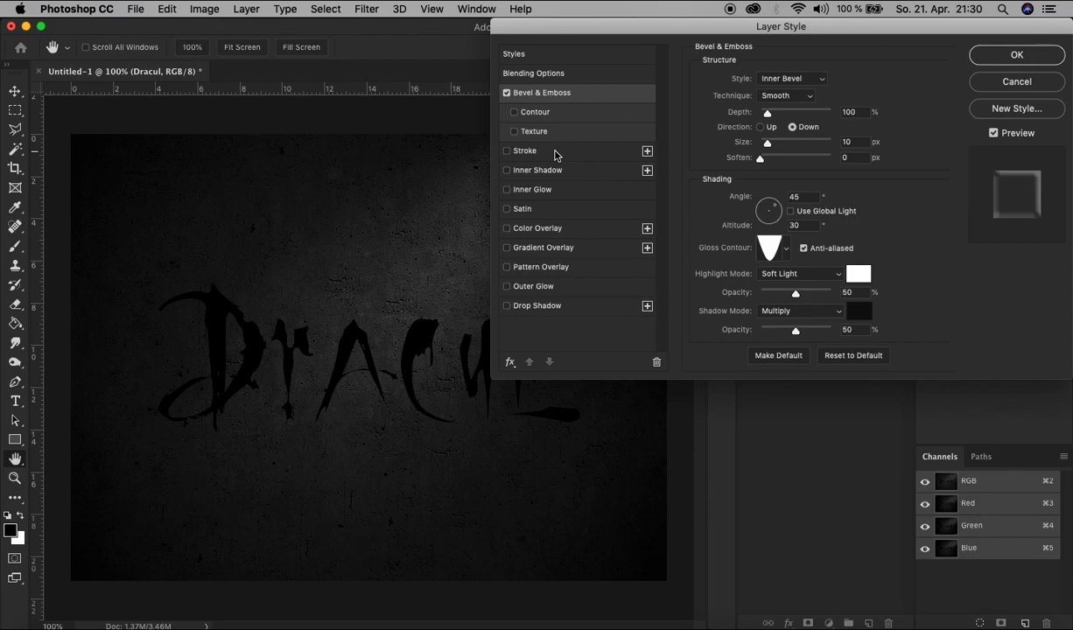
# Step: Add a Gradient Overlay running from #3c0000 to a deep red #820000
pyautogui.click(526, 252)
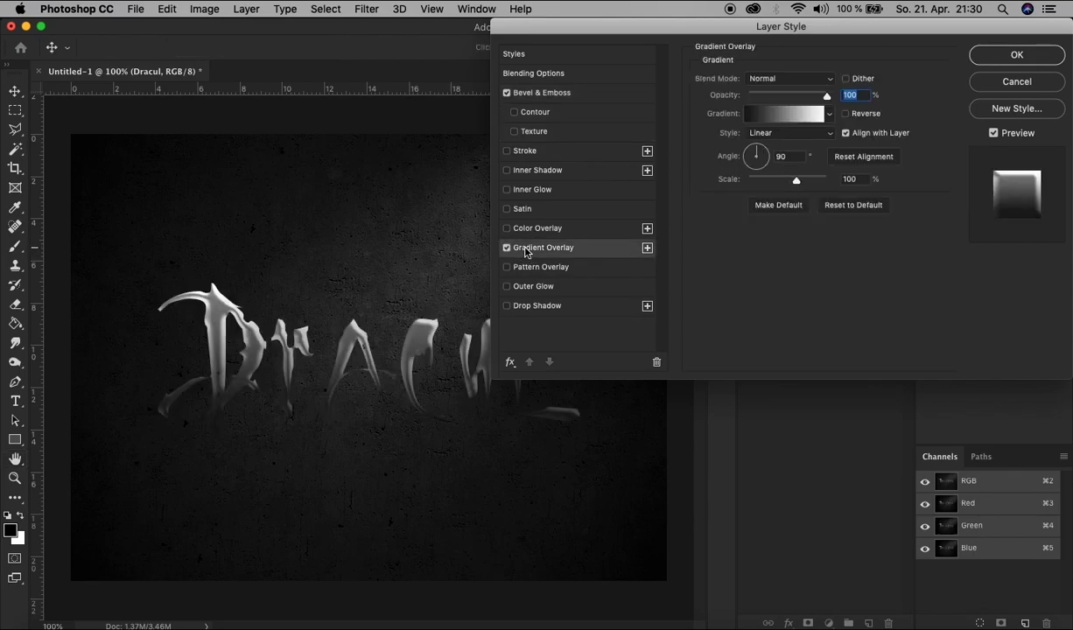
pyautogui.click(784, 117)
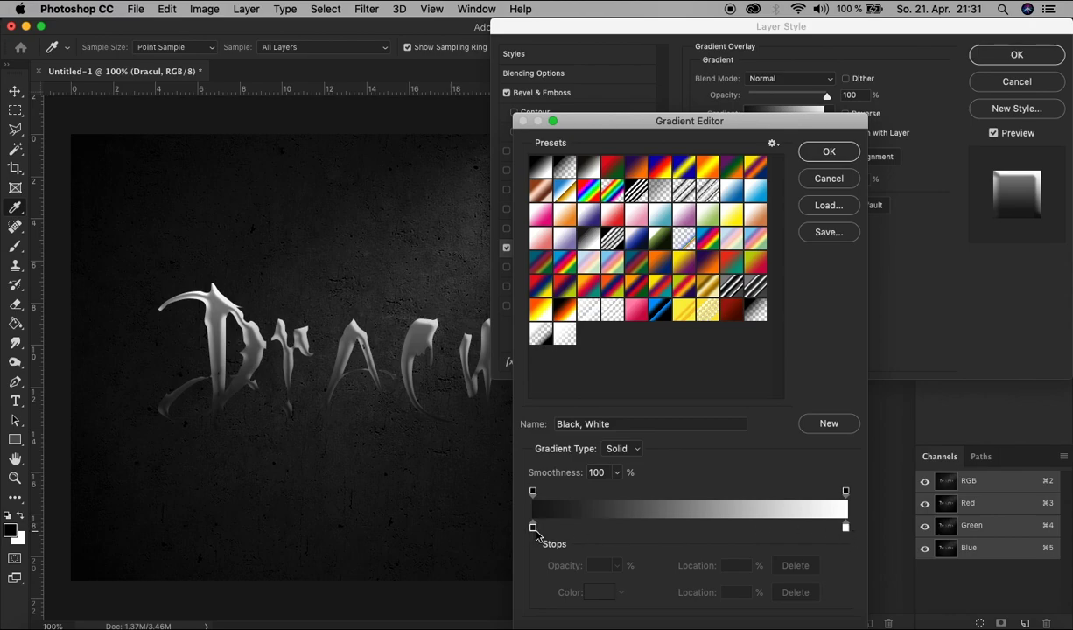
pyautogui.doubleClick(533, 528)
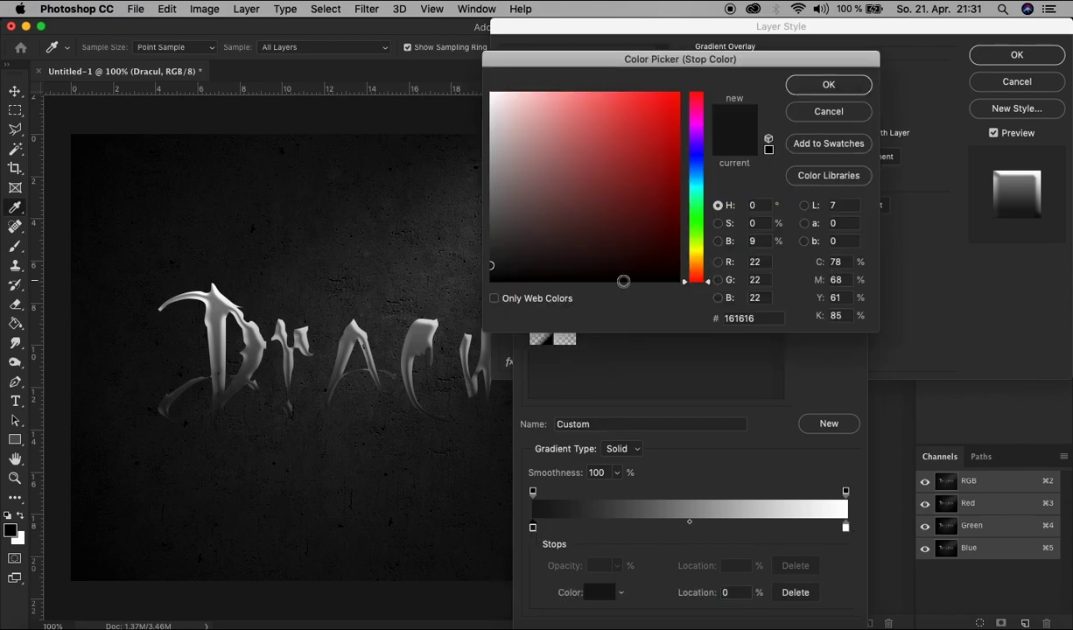
pyautogui.moveTo(654, 228)
pyautogui.mouseDown()
pyautogui.moveTo(683, 223)
pyautogui.moveTo(706, 237)
pyautogui.mouseUp()
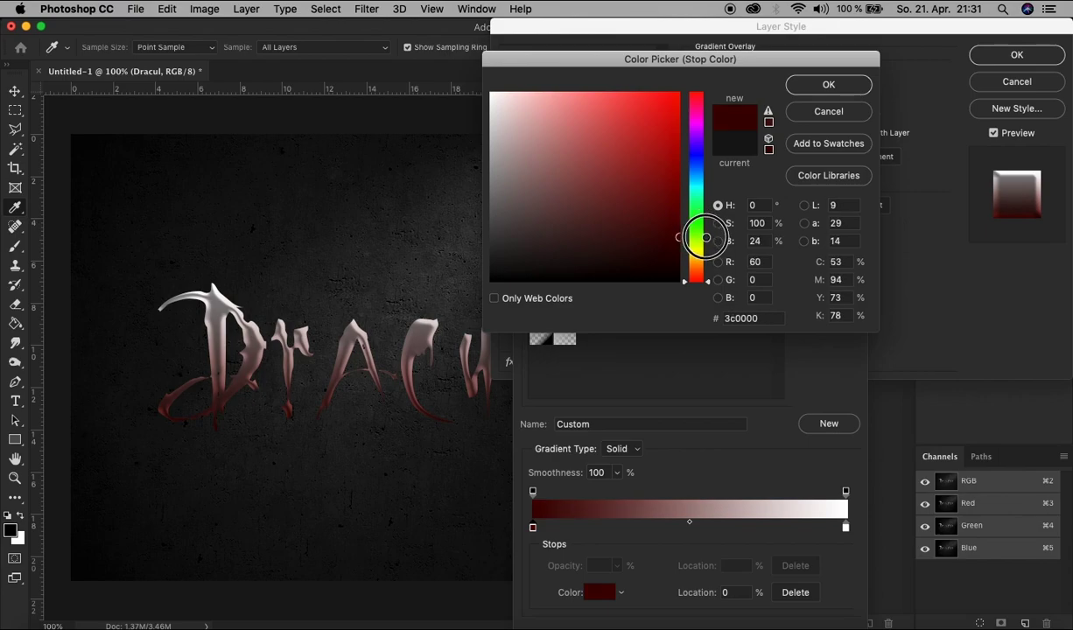
pyautogui.click(826, 87)
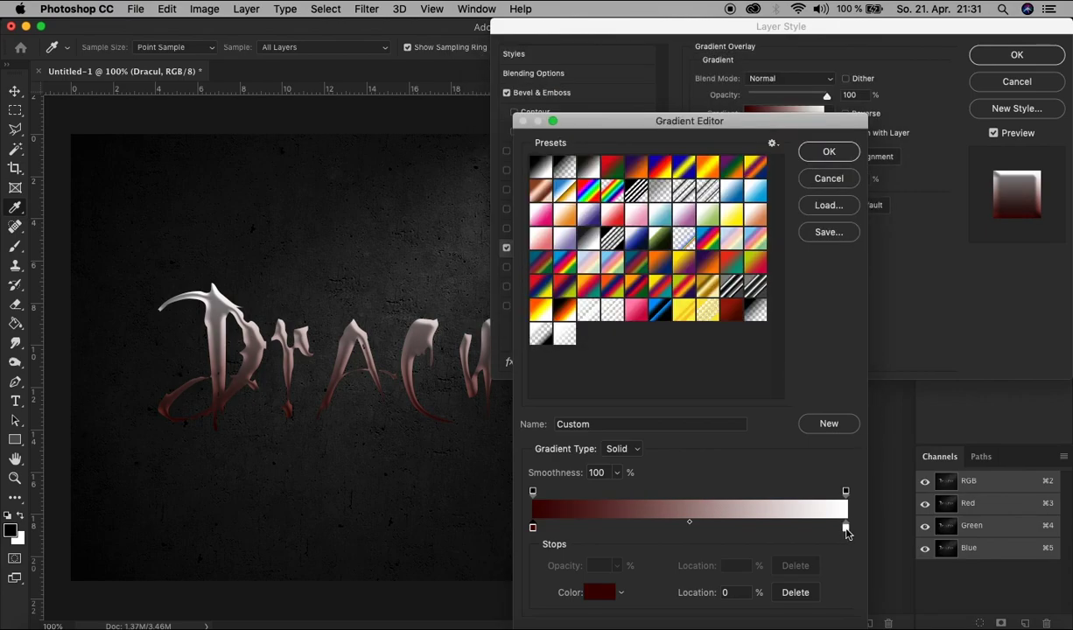
pyautogui.doubleClick(846, 529)
pyautogui.moveTo(641, 218)
pyautogui.mouseDown()
pyautogui.moveTo(692, 171)
pyautogui.moveTo(690, 194)
pyautogui.moveTo(698, 185)
pyautogui.mouseUp()
pyautogui.click(807, 86)
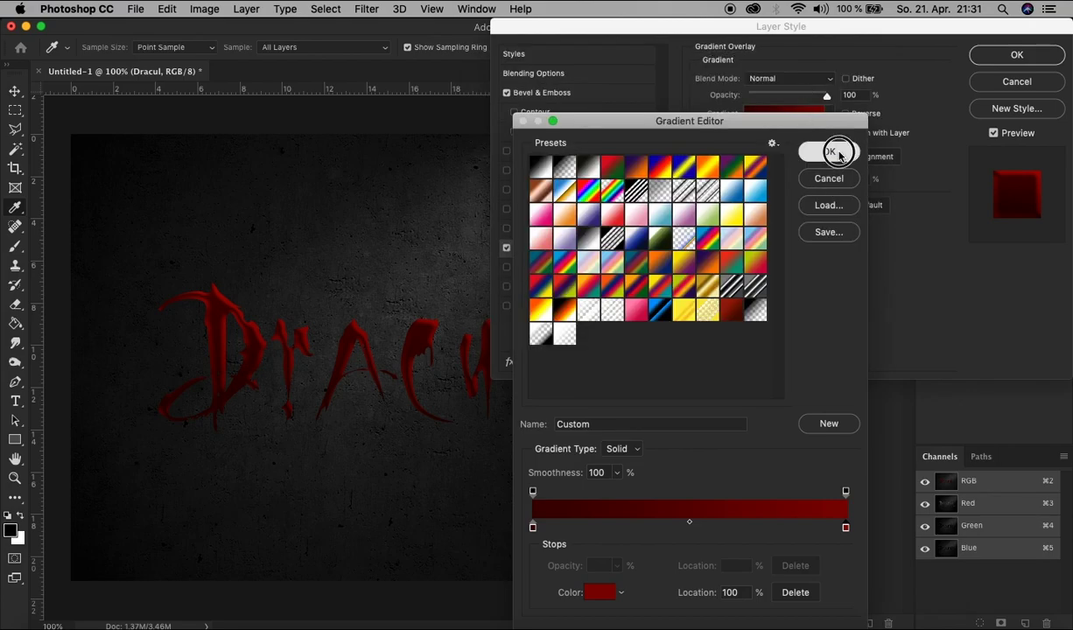
pyautogui.click(836, 152)
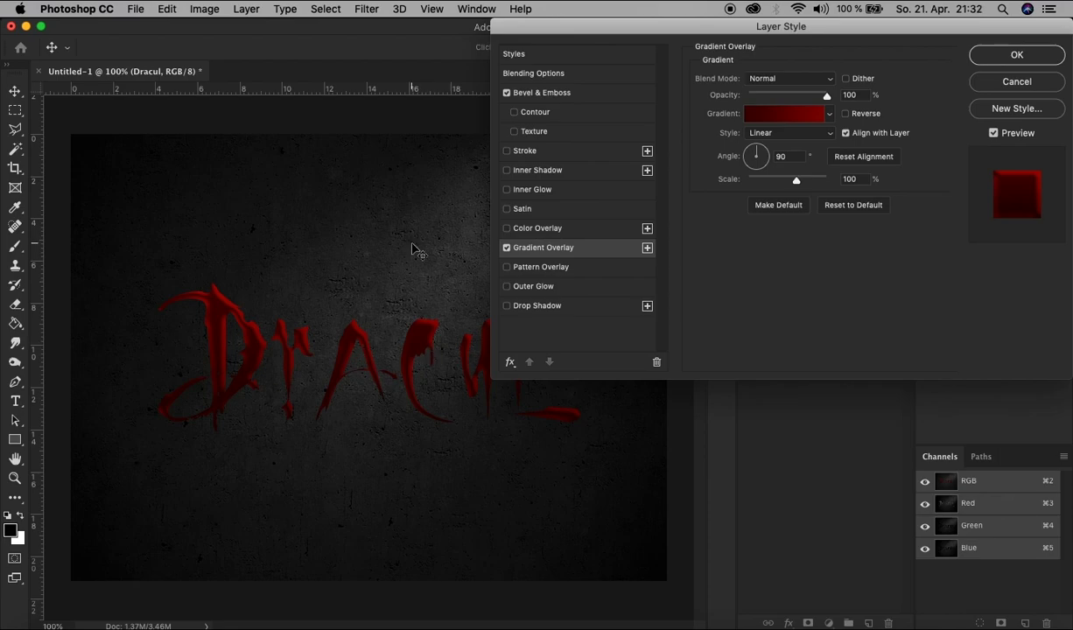
# Step: Add an Inner Shadow at 45% opacity with its own −140° angle
pyautogui.click(562, 171)
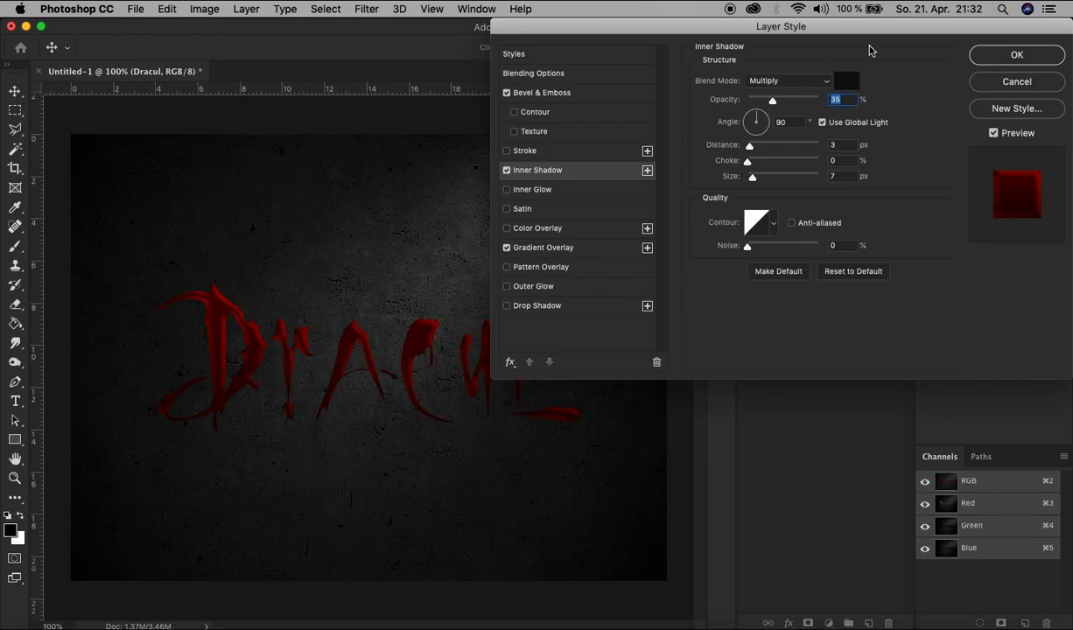
pyautogui.write('45')
pyautogui.click(873, 124)
pyautogui.click(748, 132)
pyautogui.moveTo(749, 132); pyautogui.dragTo(745, 133)
pyautogui.write('-140')
# Step: Set the inner shadow distance to 9 px and add a second inner shadow
pyautogui.click(846, 147)
pyautogui.write('9')
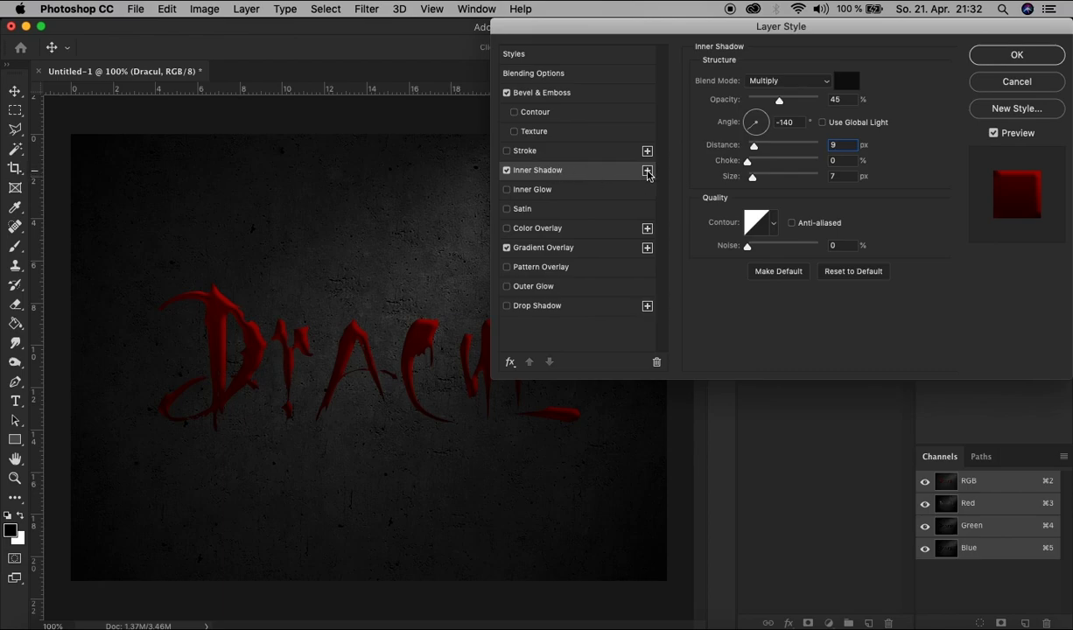
pyautogui.click(647, 172)
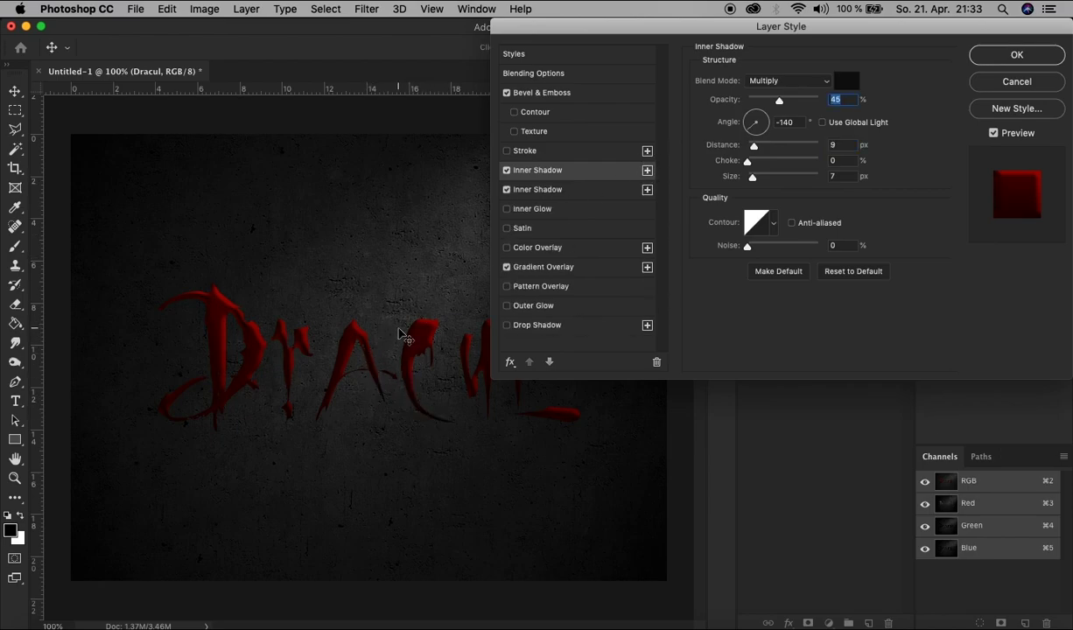
pyautogui.click(530, 325)
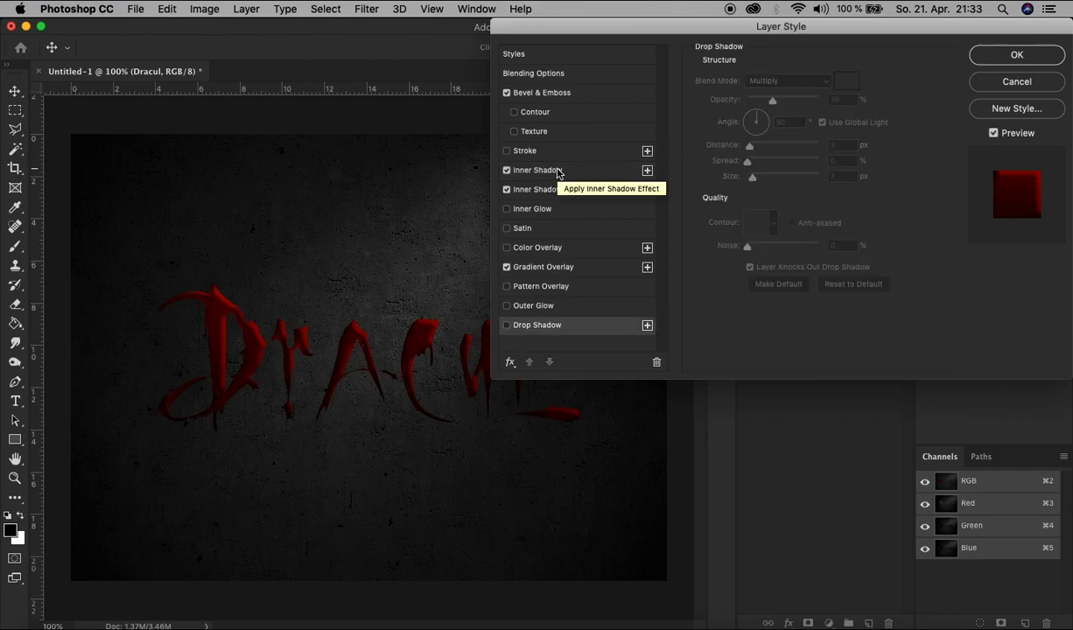
# Step: Turn on a Drop Shadow at 80% opacity with its own 45° angle and 10% spread
pyautogui.click(508, 326)
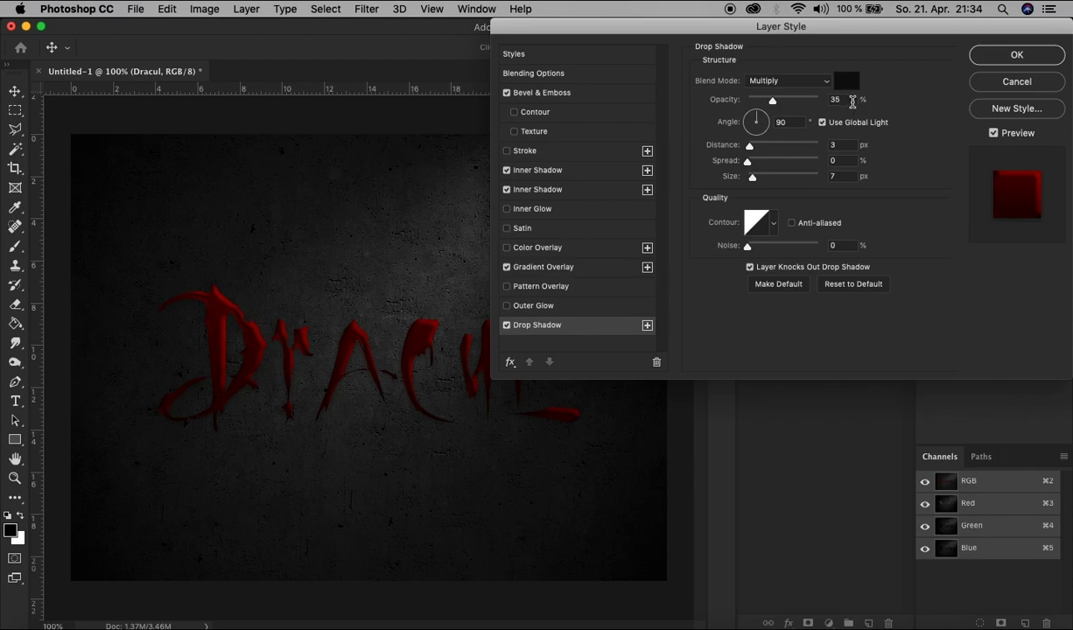
pyautogui.moveTo(816, 97); pyautogui.dragTo(796, 96)
pyautogui.write('80')
pyautogui.click(873, 128)
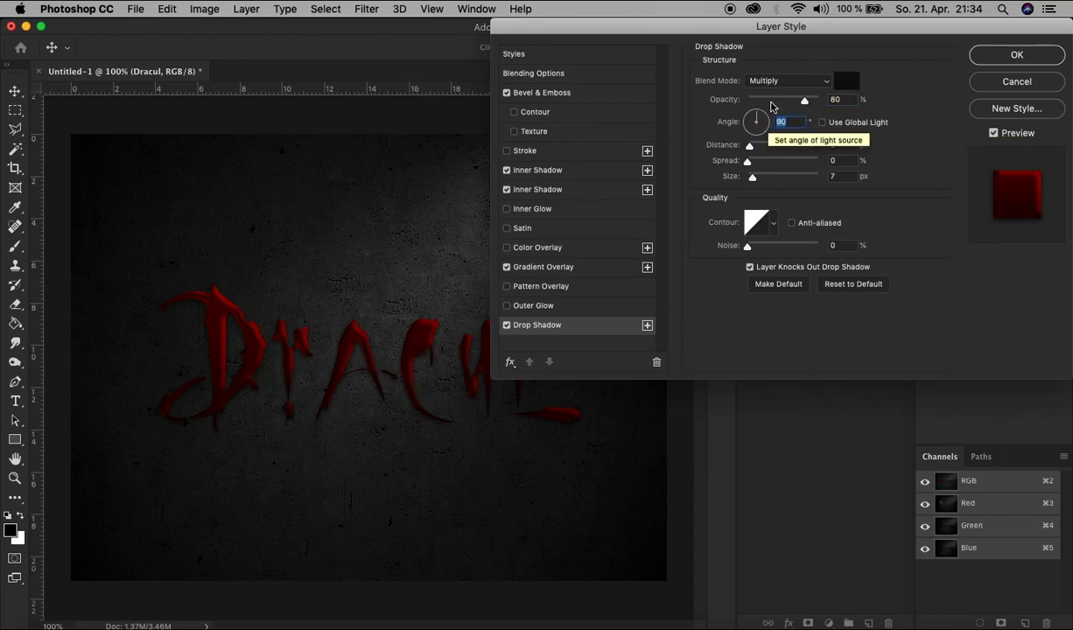
pyautogui.write('45')
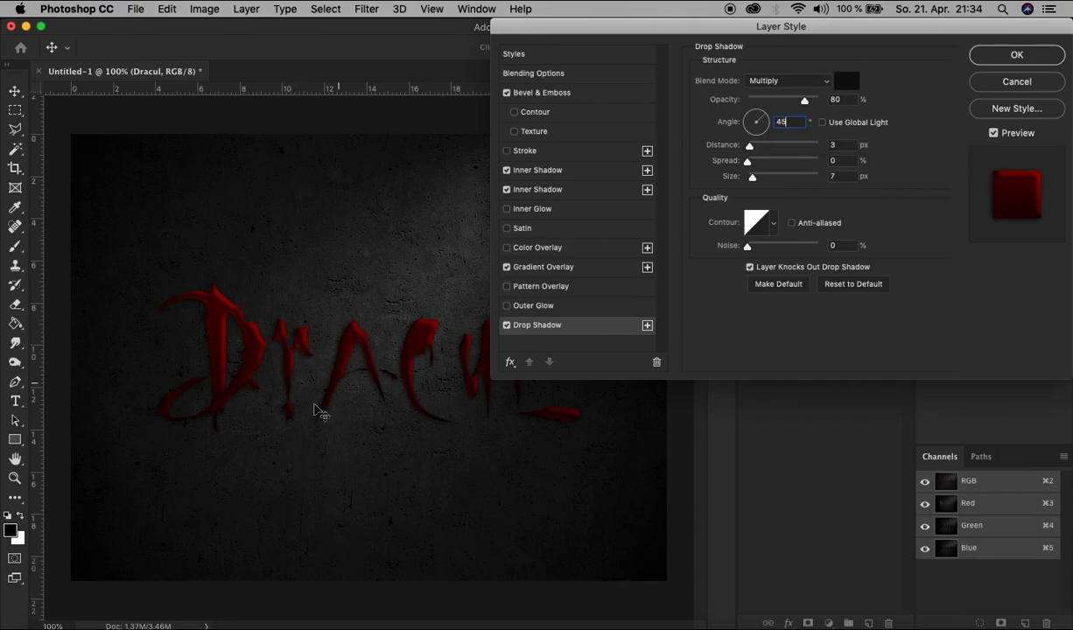
pyautogui.click(818, 133)
pyautogui.press('Tab')
pyautogui.write('10')
pyautogui.press('super+a')
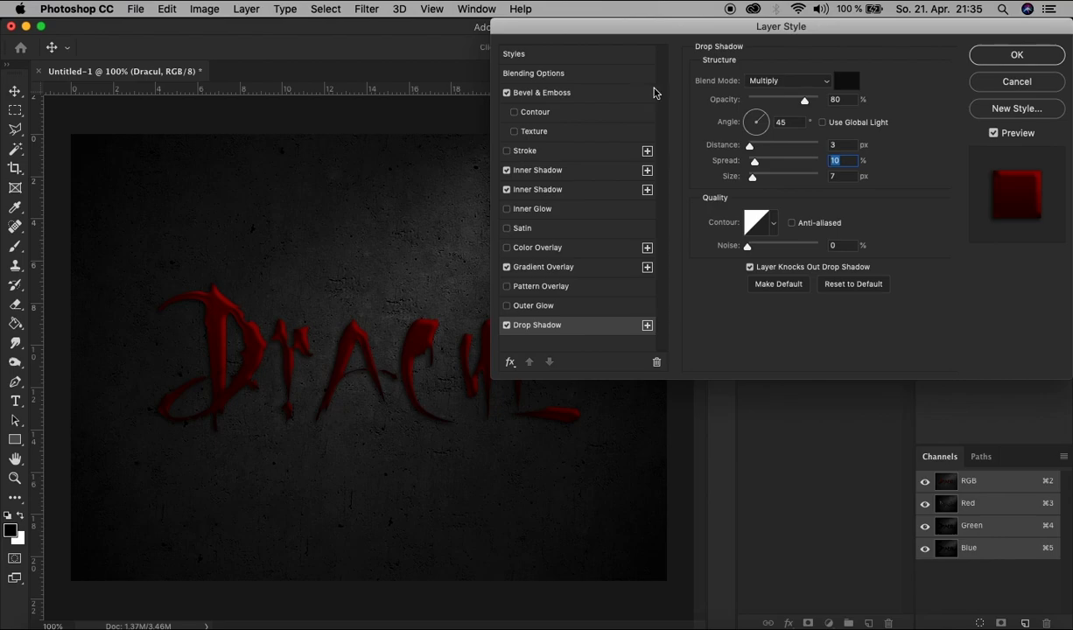
# Step: Apply the layer style, duplicate Dracul as 'Dracul copy', and clear the copy's layer style
pyautogui.click(1016, 55)
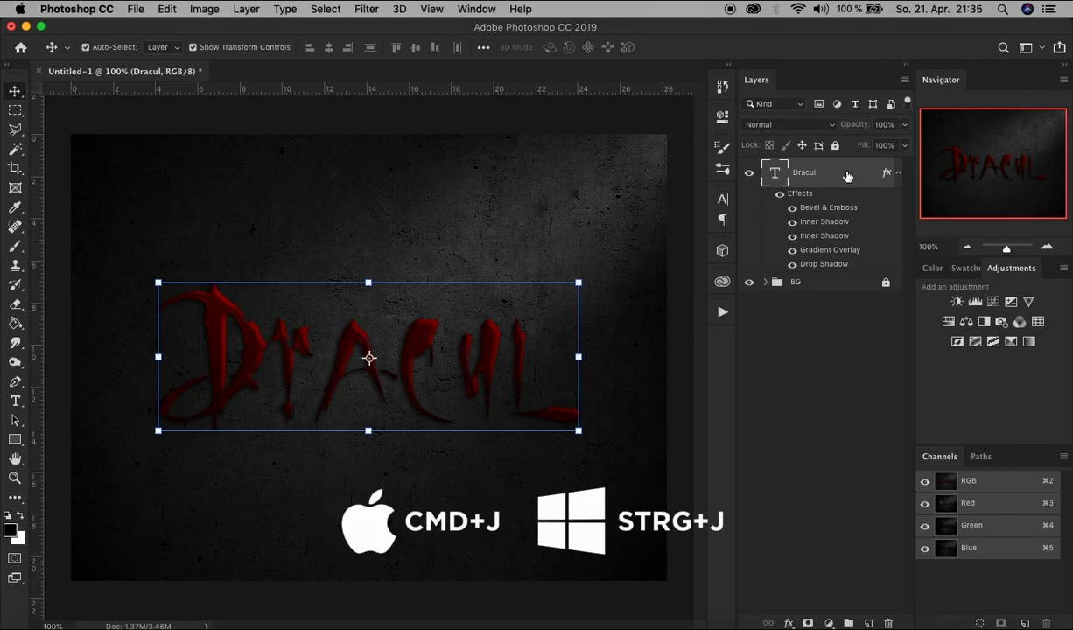
pyautogui.click(246, 9)
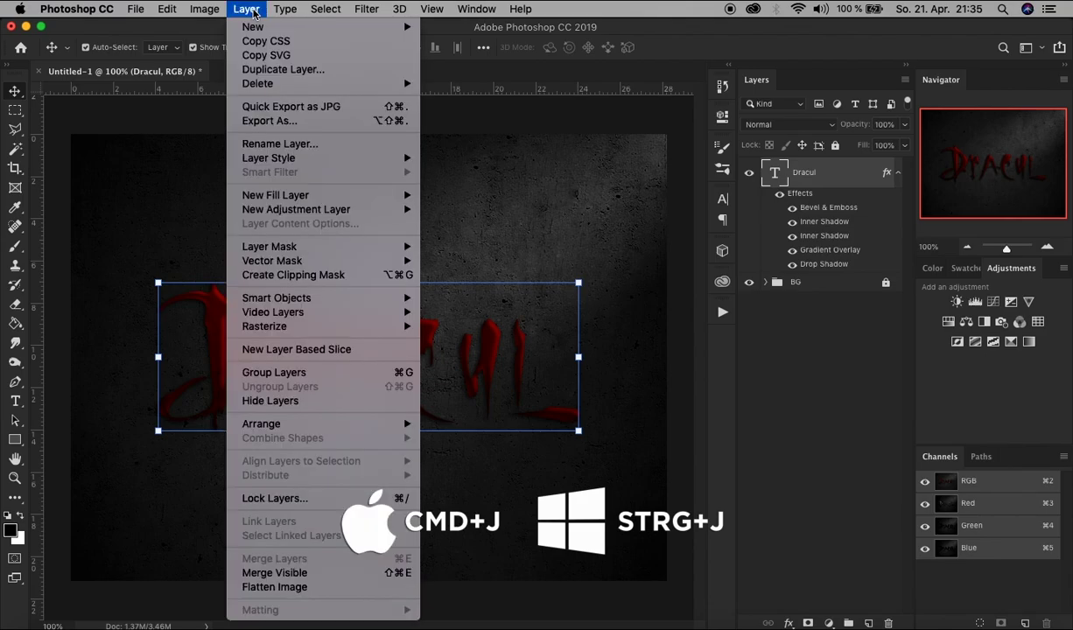
pyautogui.moveTo(351, 199)
pyautogui.click(333, 69)
pyautogui.click(469, 224)
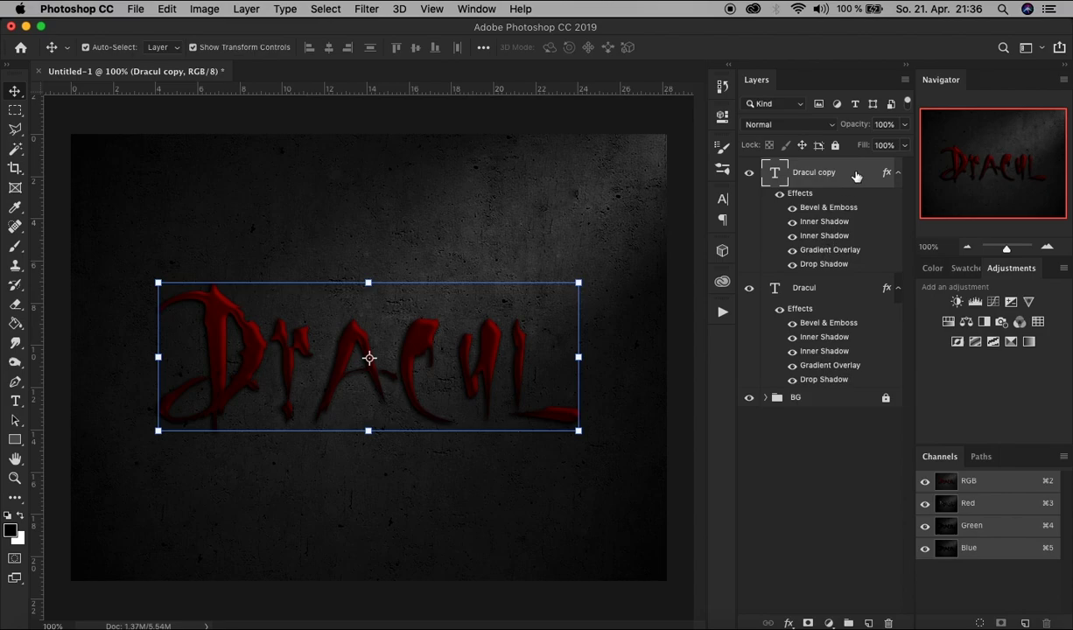
pyautogui.rightClick(855, 176)
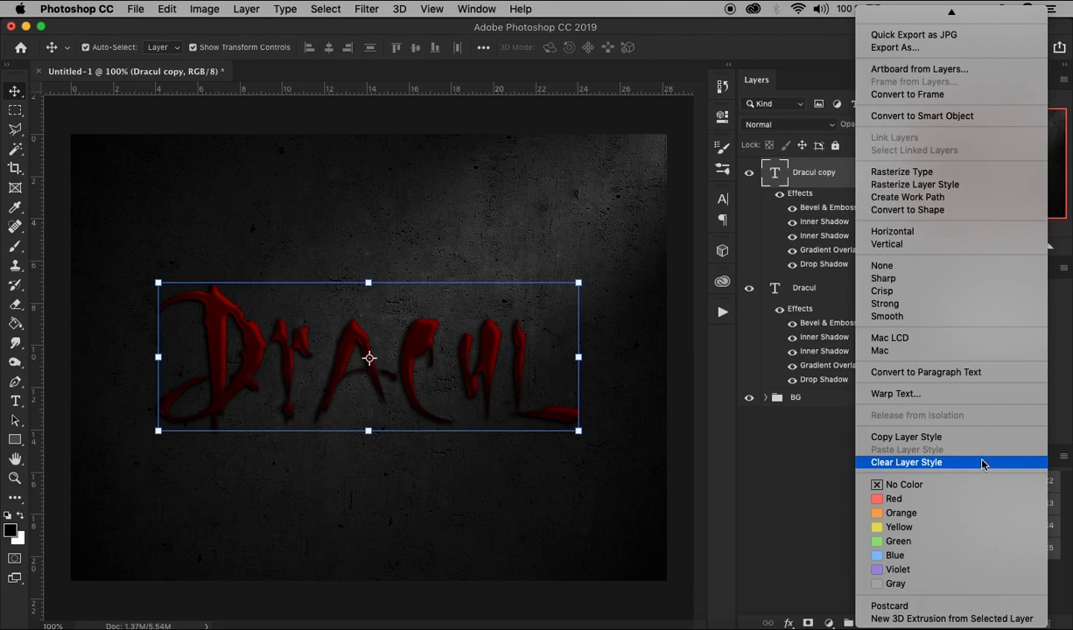
pyautogui.click(981, 463)
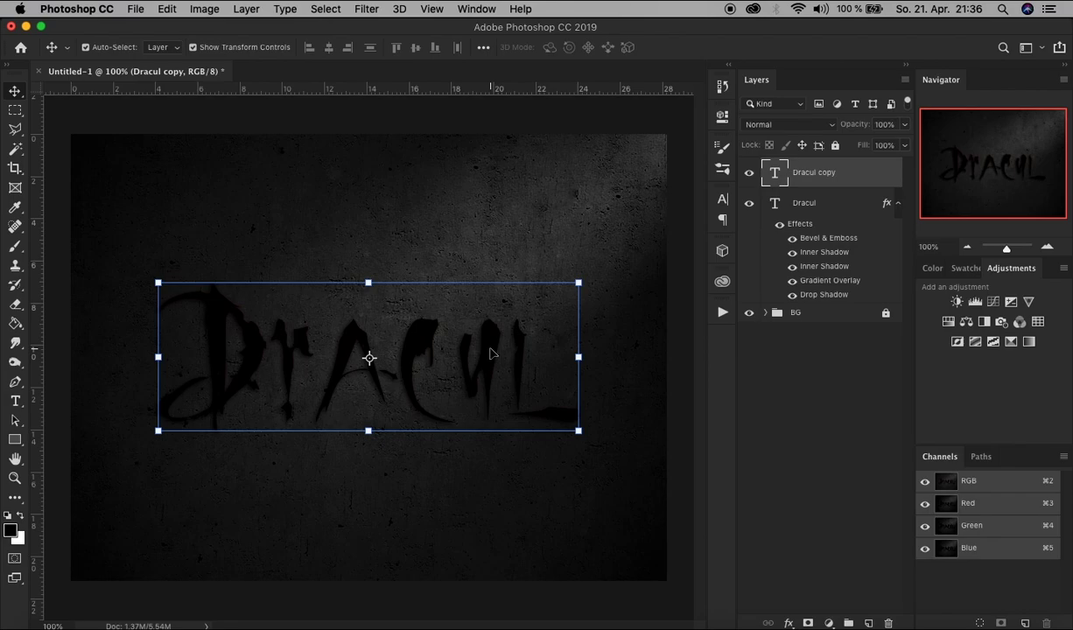
pyautogui.click(750, 175)
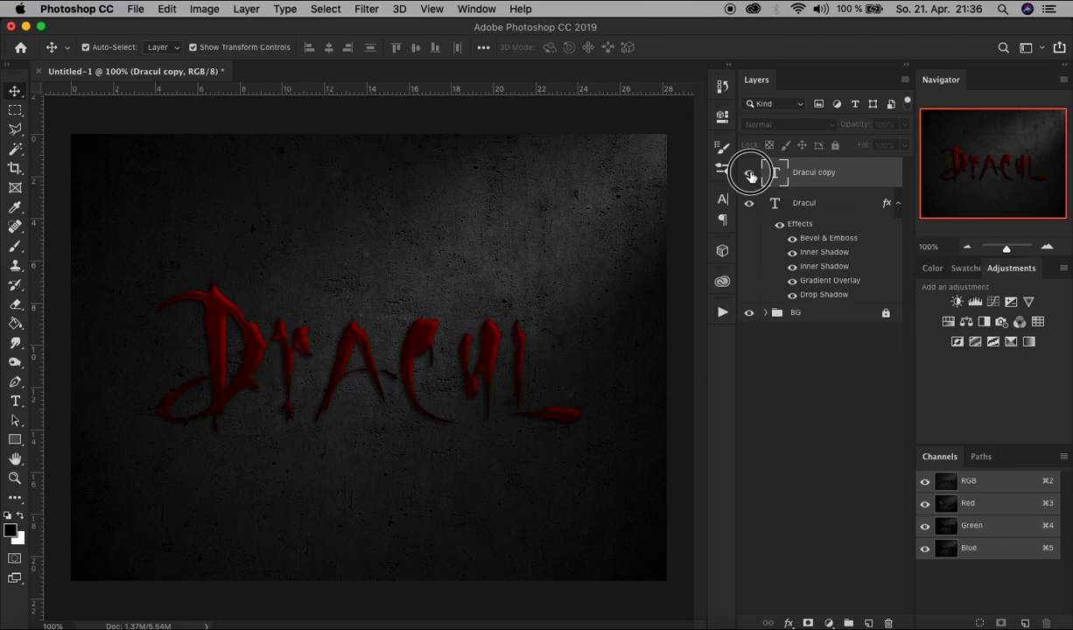
pyautogui.click(749, 175)
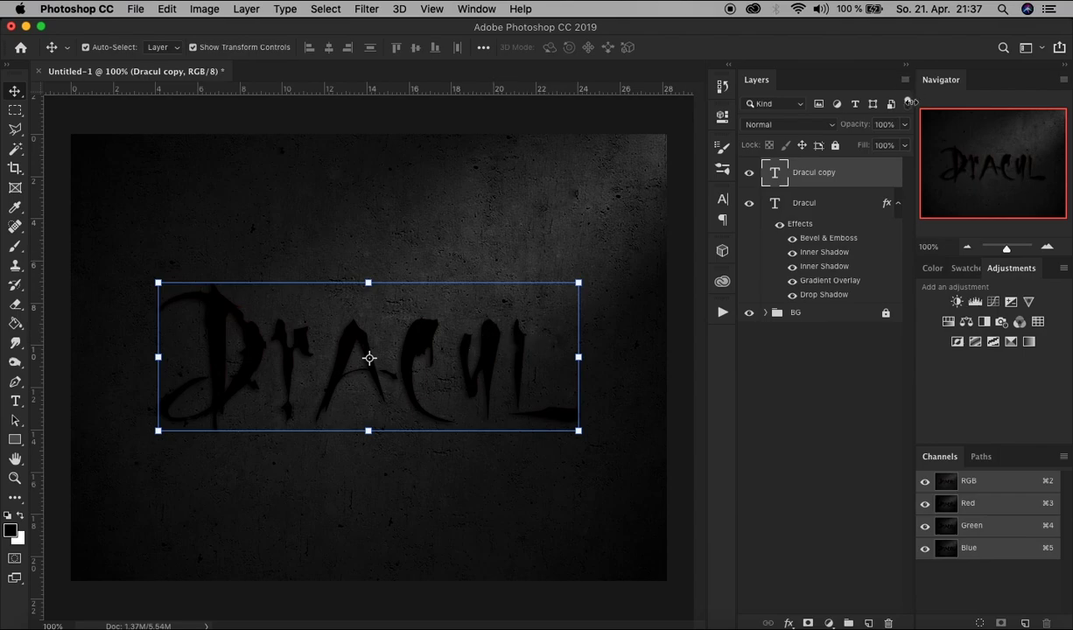
pyautogui.click(906, 124)
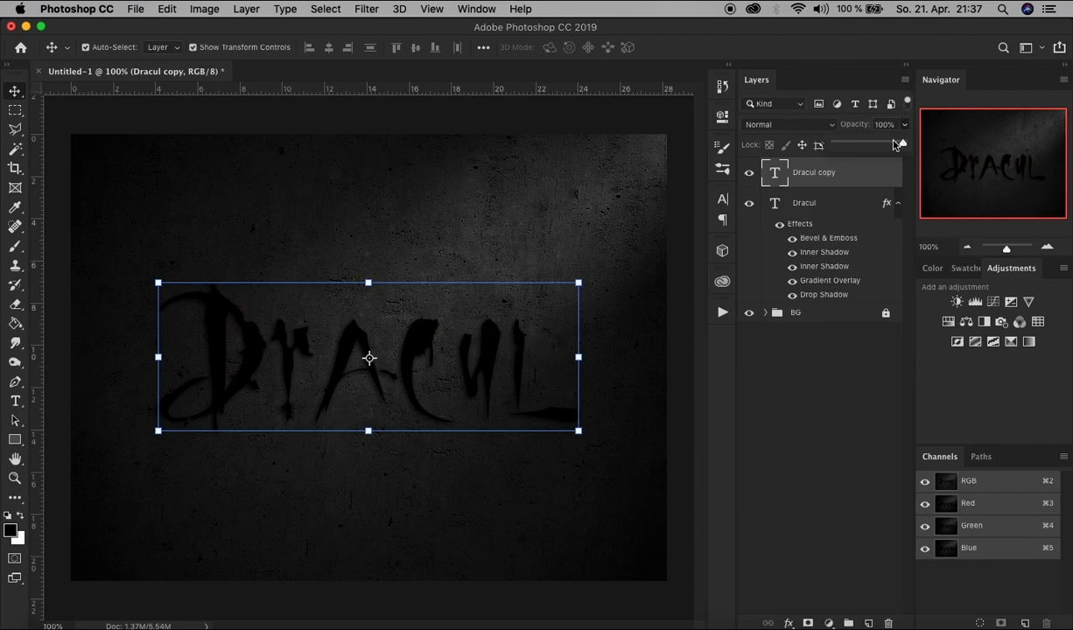
pyautogui.moveTo(897, 143); pyautogui.dragTo(784, 147)
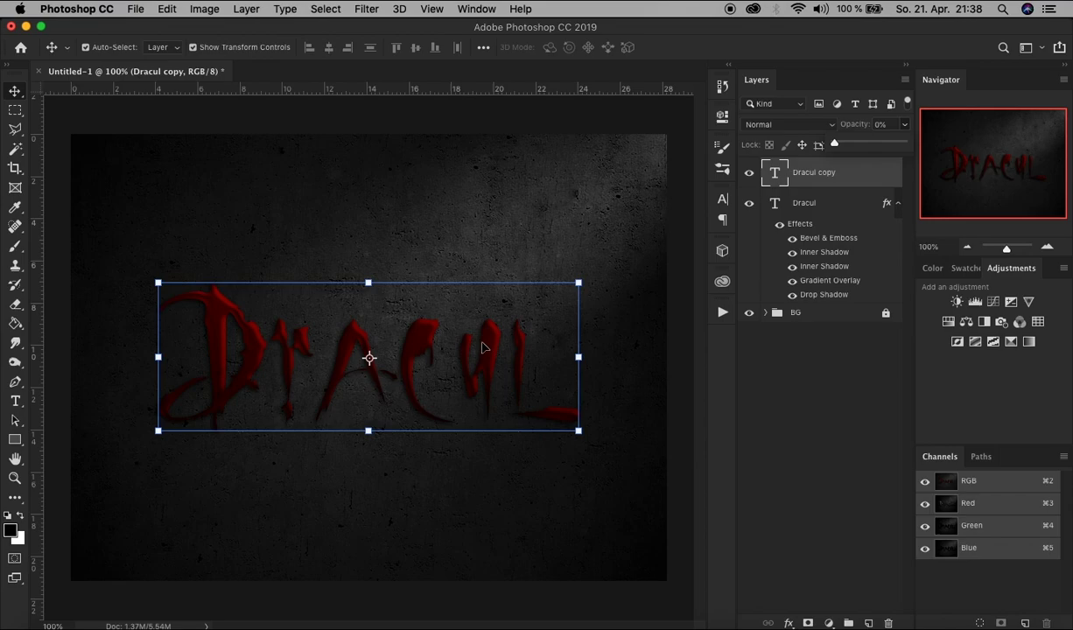
pyautogui.moveTo(836, 146); pyautogui.dragTo(904, 145)
# Step: Lower the Dracul copy layer's Fill to 0% in the Layers panel
pyautogui.click(866, 168)
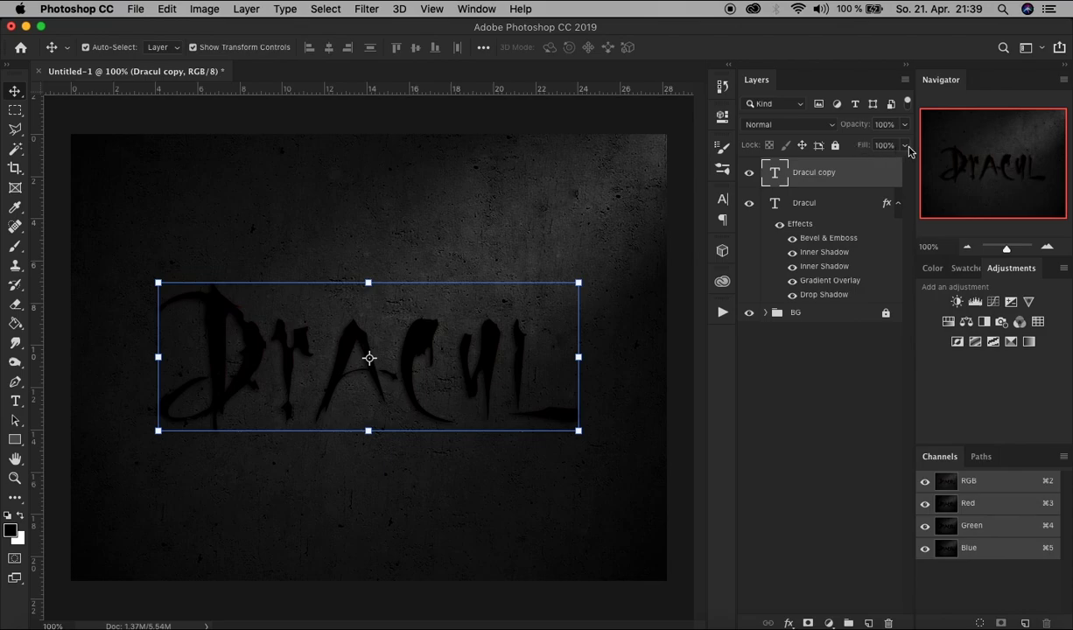
pyautogui.click(906, 145)
pyautogui.moveTo(896, 166); pyautogui.dragTo(801, 169)
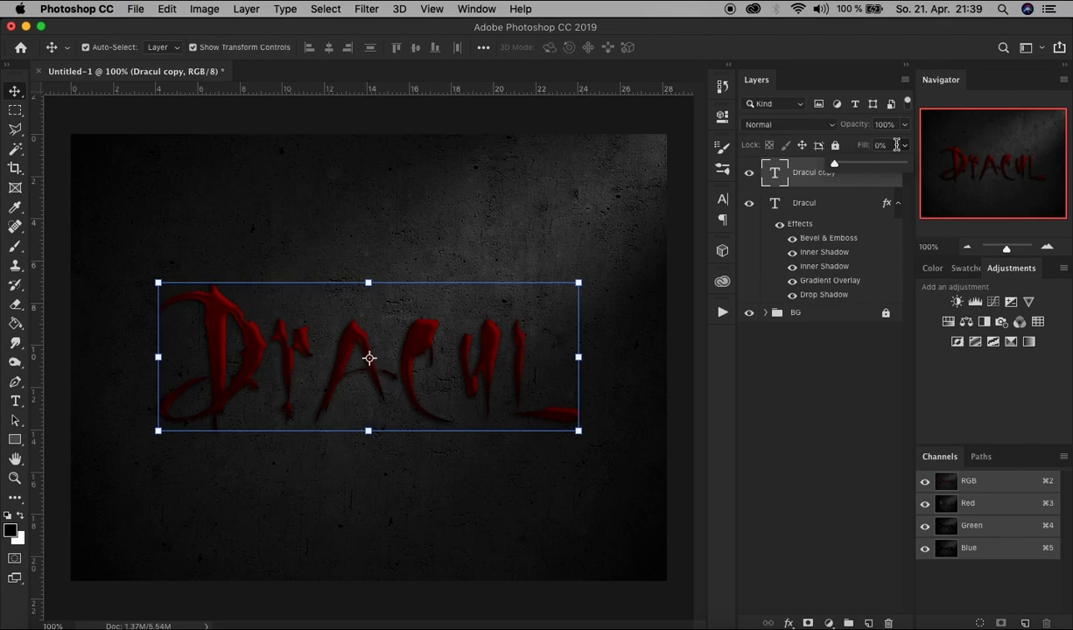
pyautogui.click(838, 186)
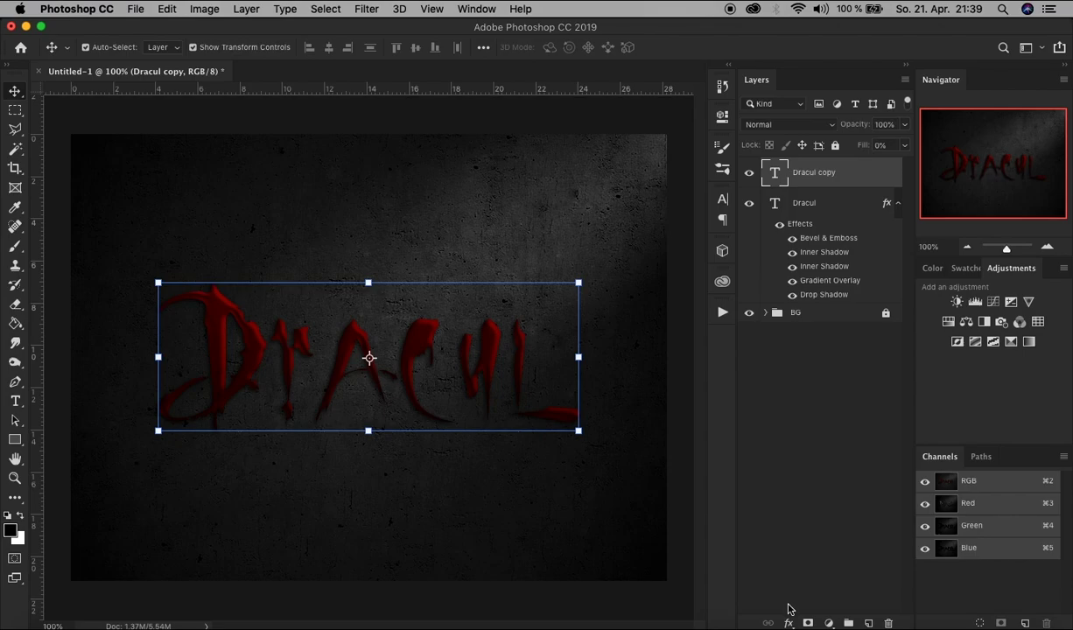
# Step: Add a Bevel & Emboss to Dracul copy: depth 1000%, Up, size 3, soften 3, angle 80°
pyautogui.click(789, 622)
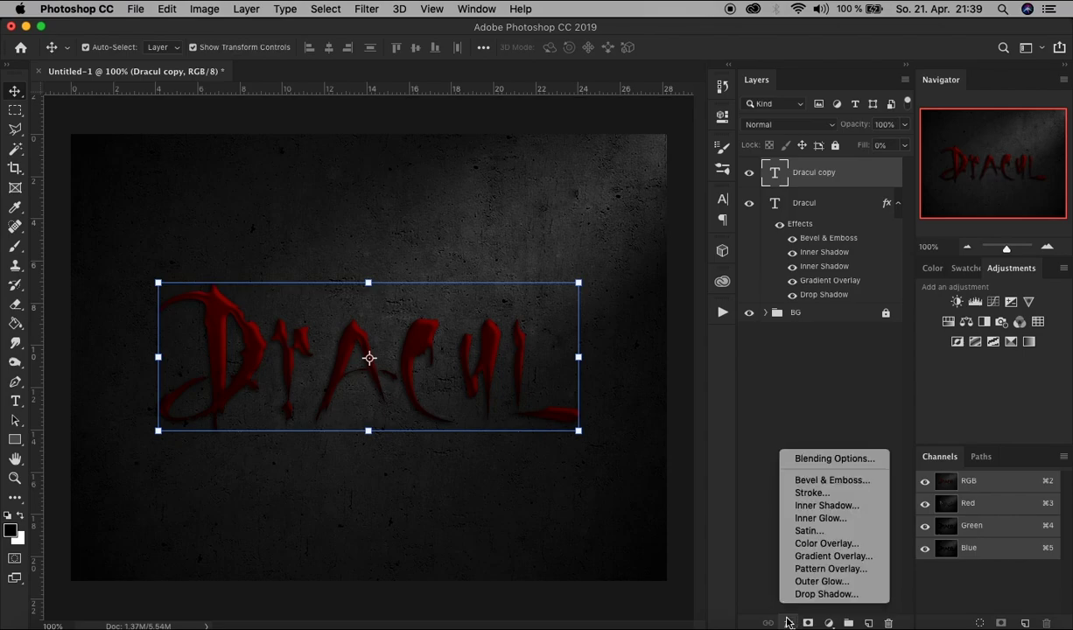
pyautogui.click(860, 481)
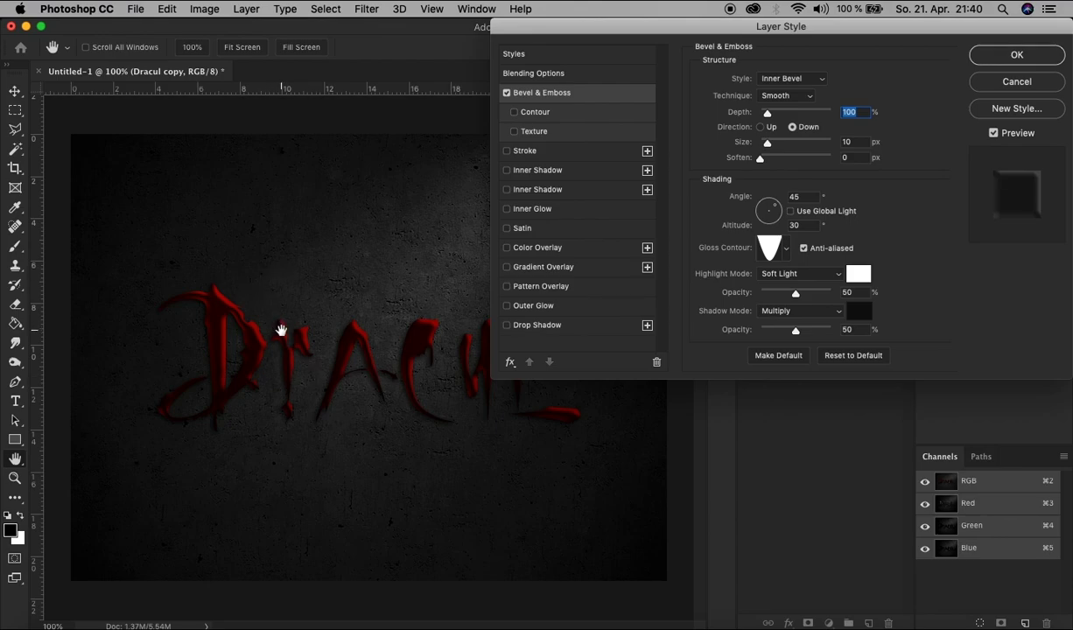
pyautogui.click(835, 94)
pyautogui.moveTo(766, 115); pyautogui.dragTo(838, 116)
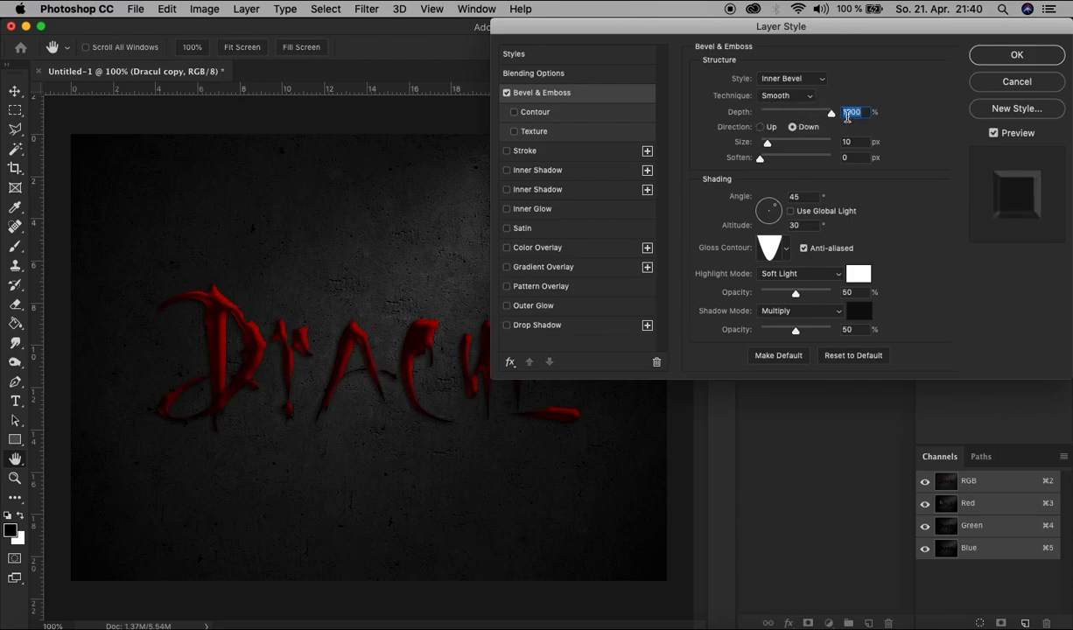
pyautogui.click(760, 129)
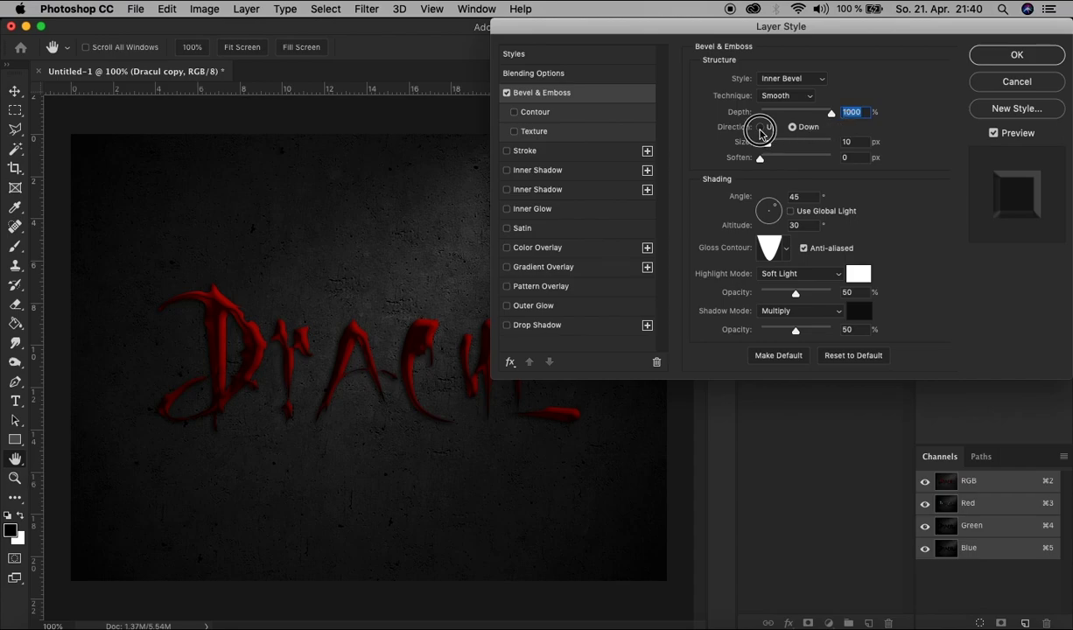
pyautogui.click(858, 141)
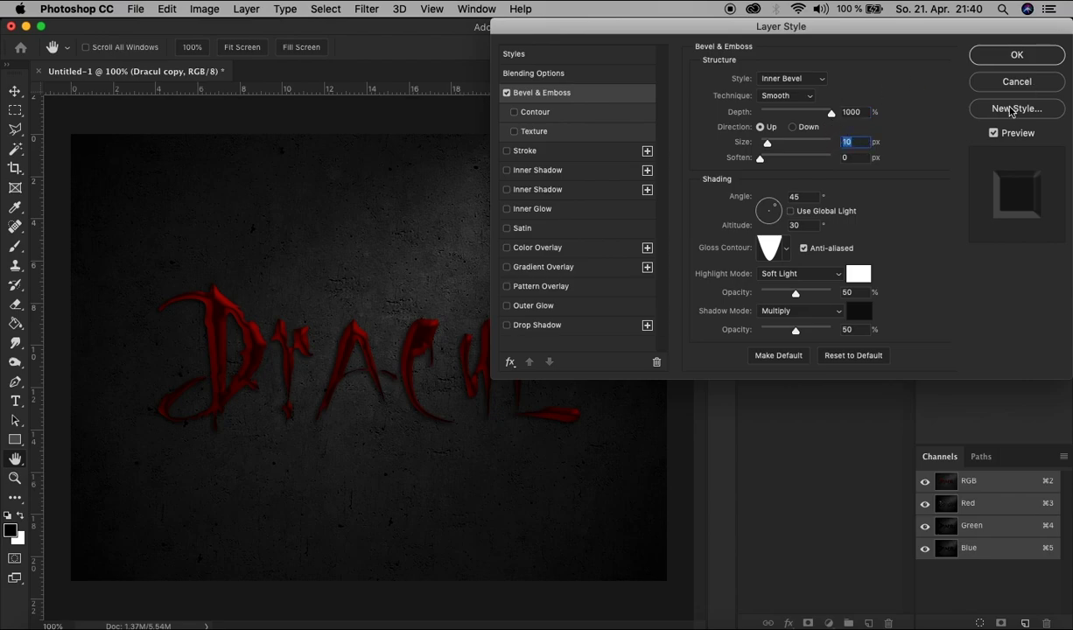
pyautogui.write('3')
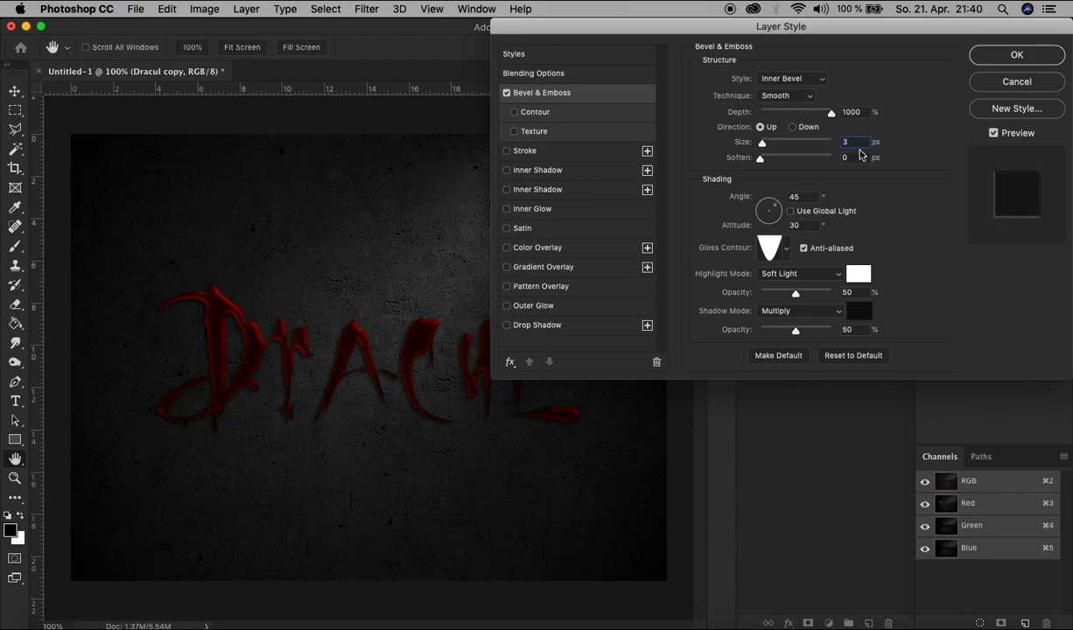
pyautogui.click(763, 158)
pyautogui.write('3')
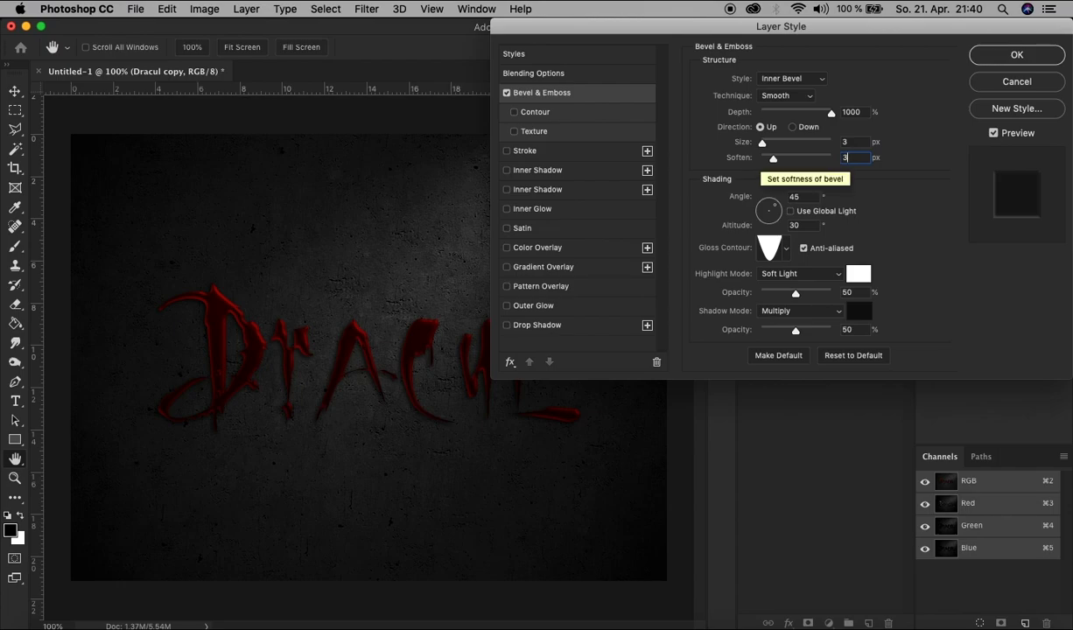
pyautogui.click(801, 197)
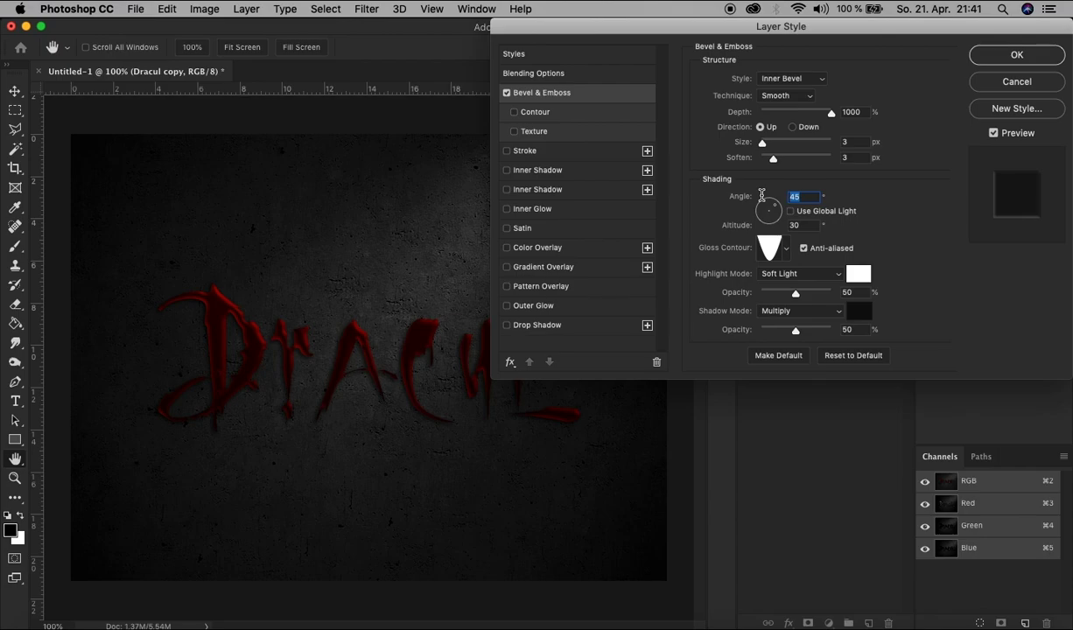
pyautogui.write('80')
# Step: Give the bevel a Ring - Double gloss contour and Screen highlights at 100%
pyautogui.click(789, 252)
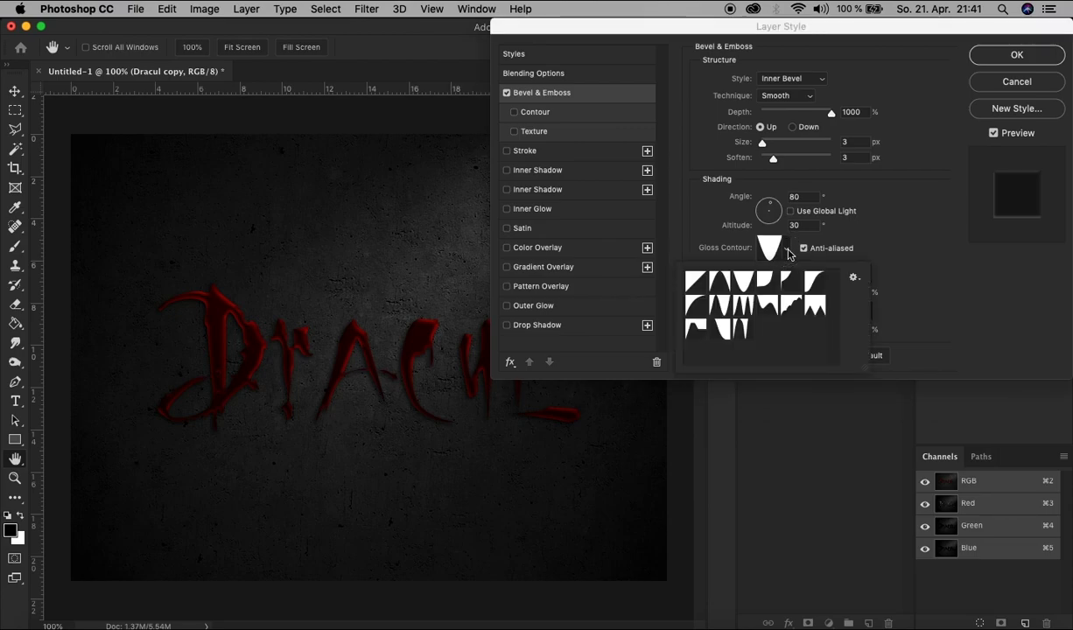
pyautogui.click(744, 306)
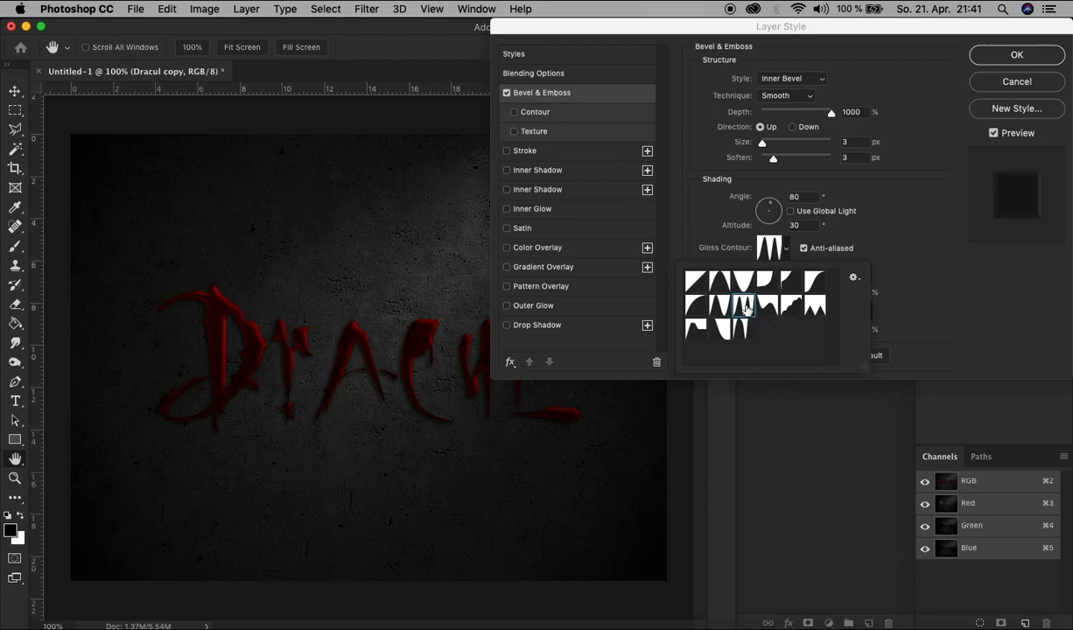
pyautogui.click(875, 214)
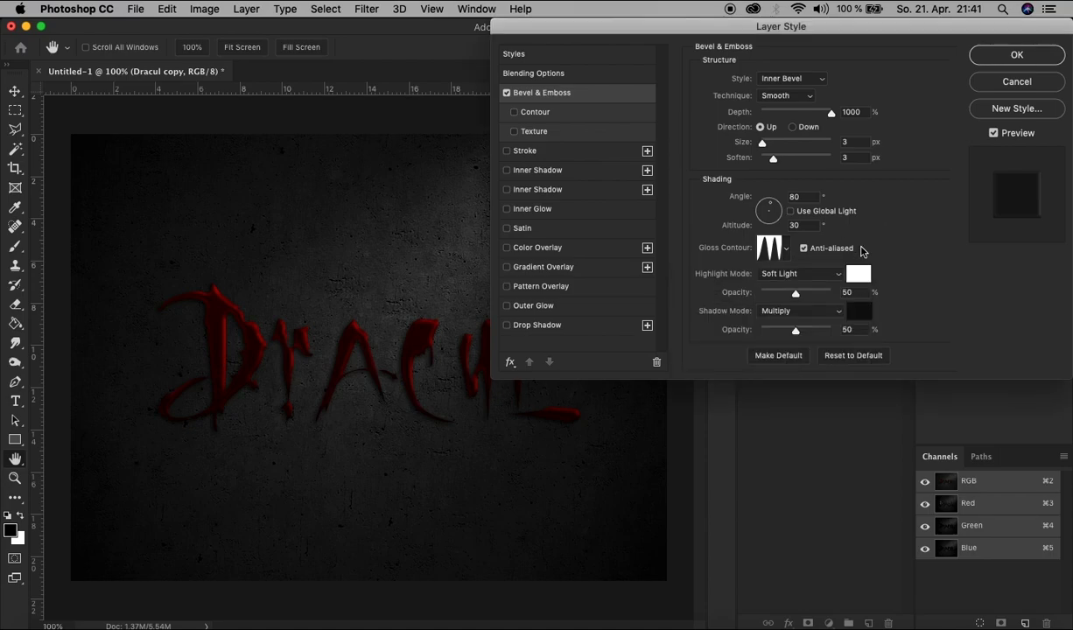
pyautogui.click(814, 274)
pyautogui.click(809, 210)
pyautogui.moveTo(796, 296); pyautogui.dragTo(833, 302)
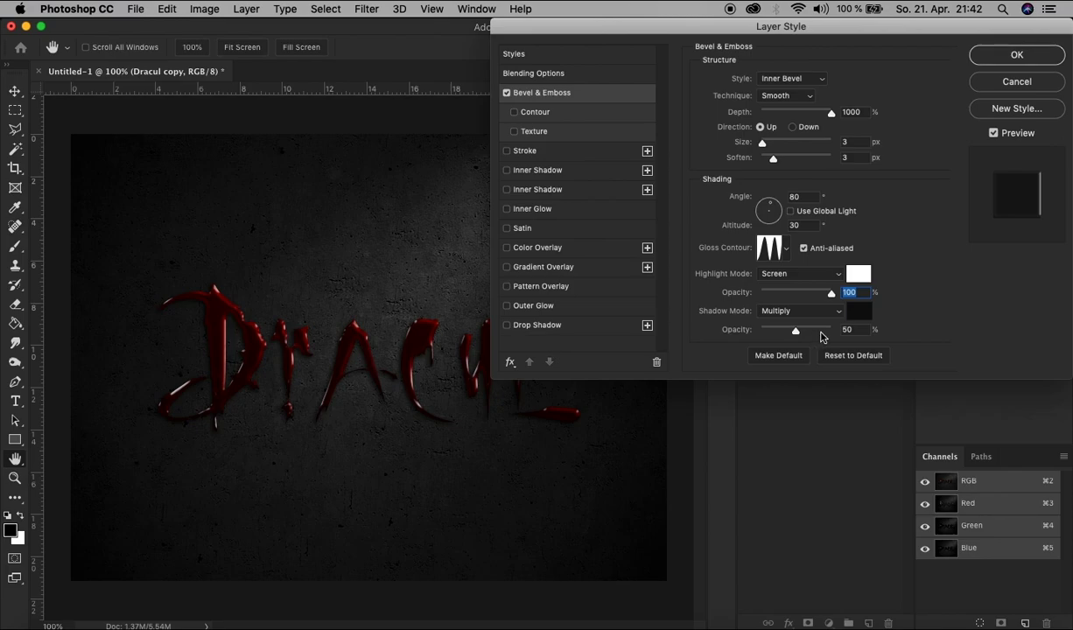
pyautogui.click(1015, 55)
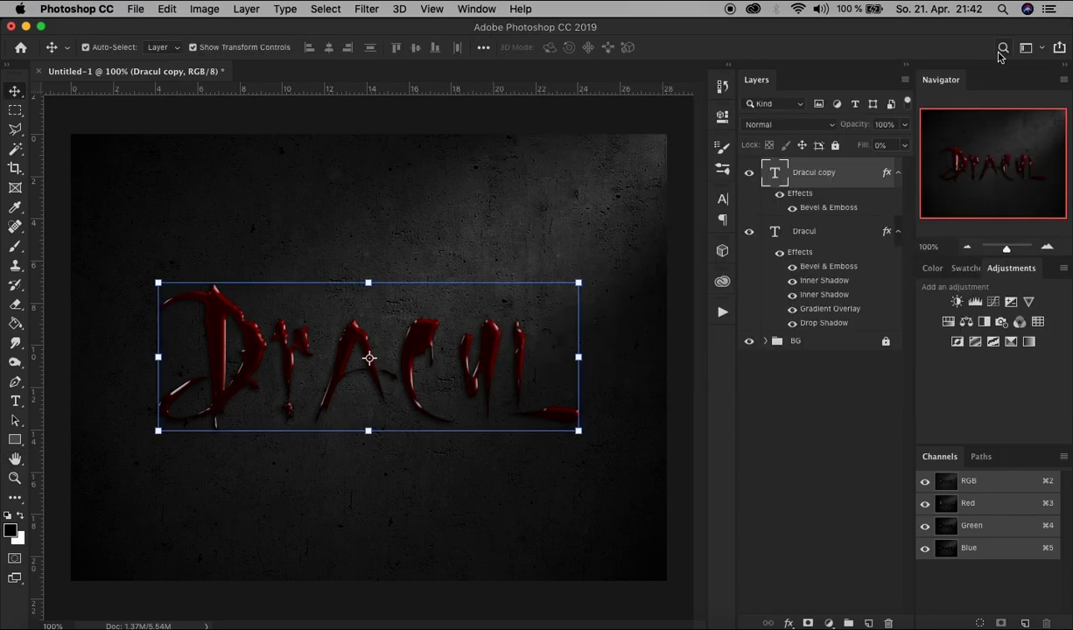
pyautogui.click(838, 368)
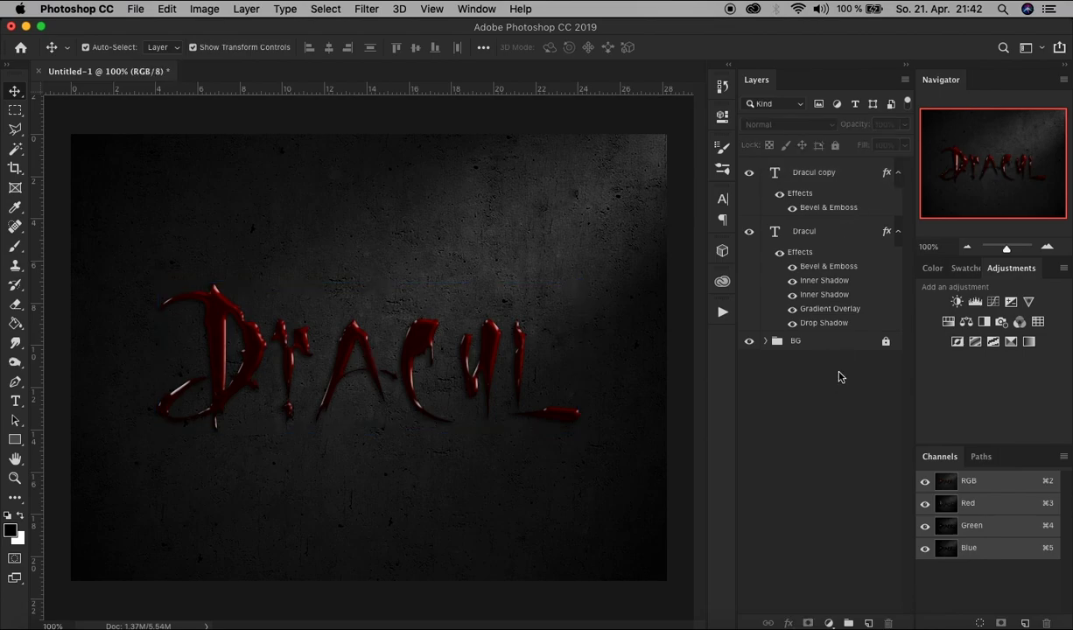